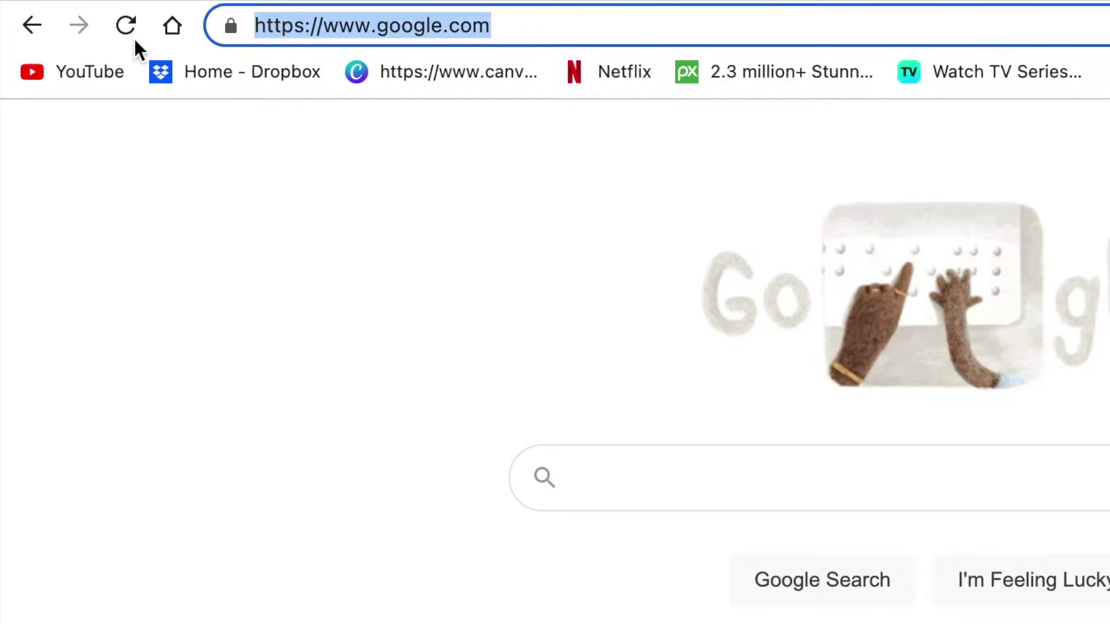
text(www.)
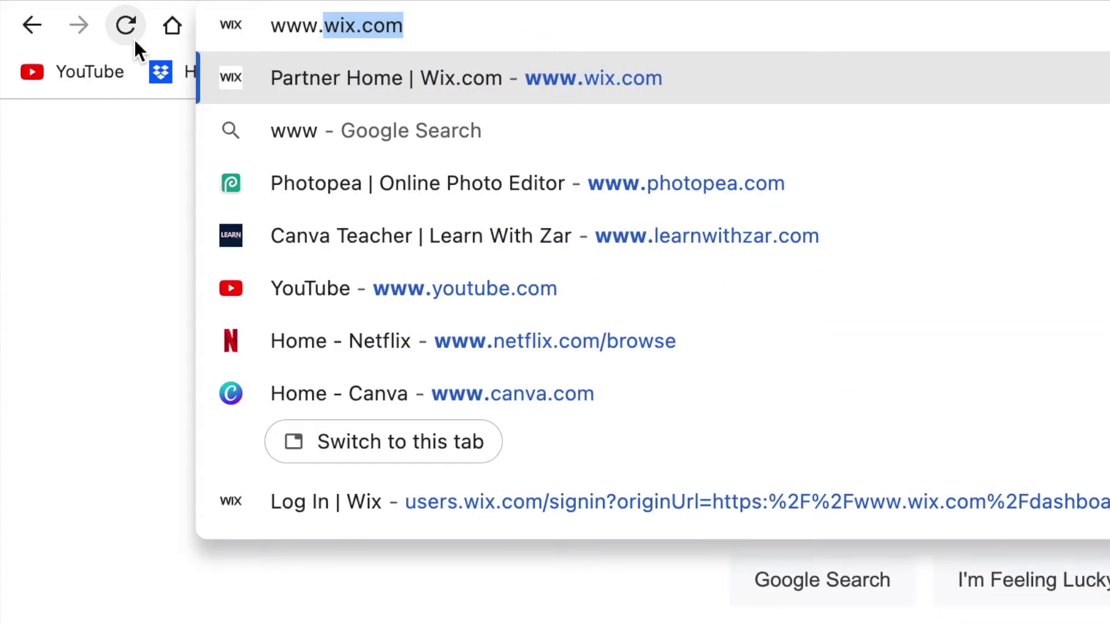
text(un)
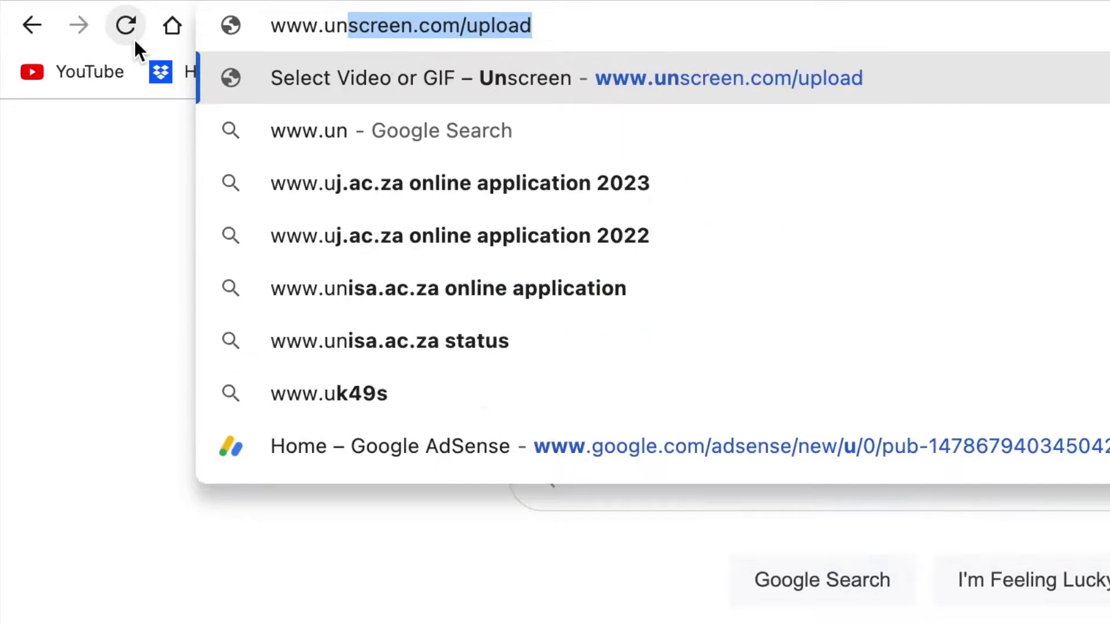
text(blast.com)
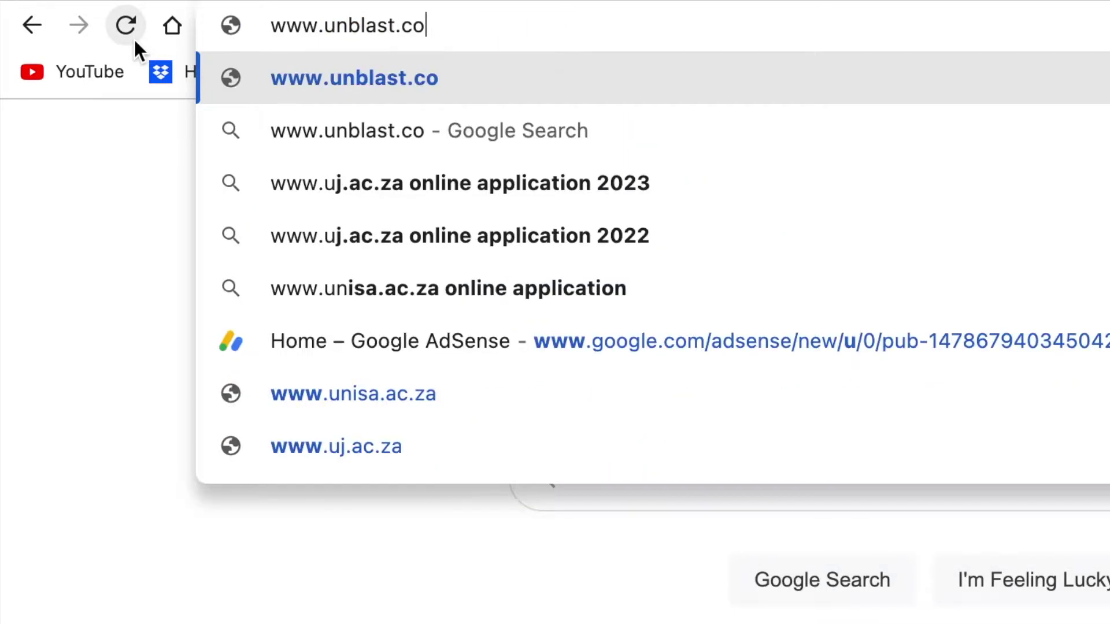
key(Return)
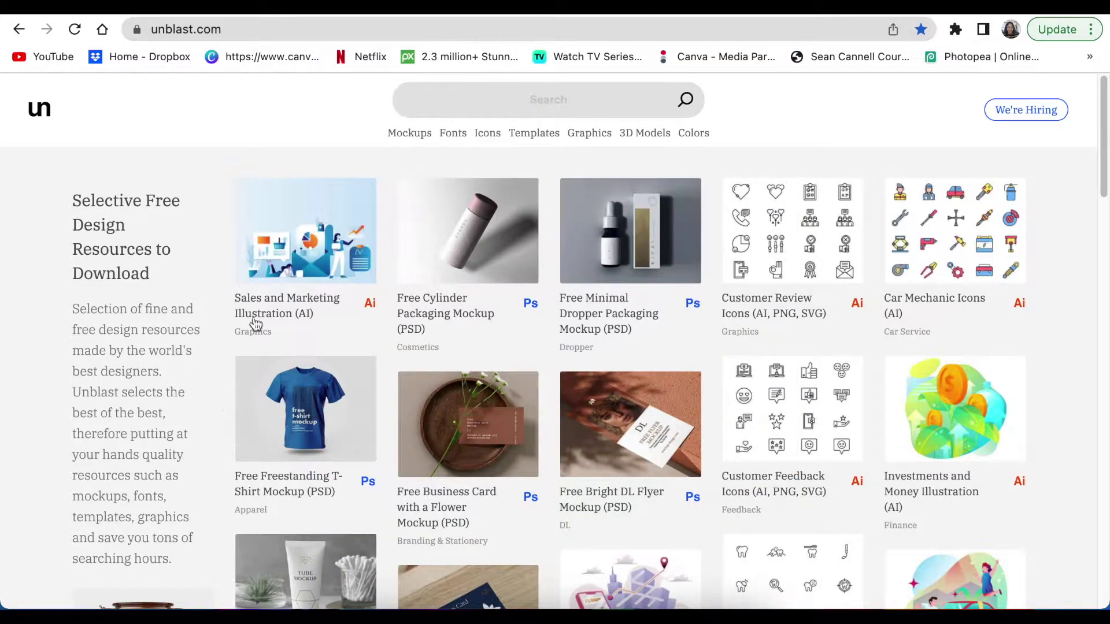
Search Unblast for '3d logo mockup' using the suggested search term.
click(426, 105)
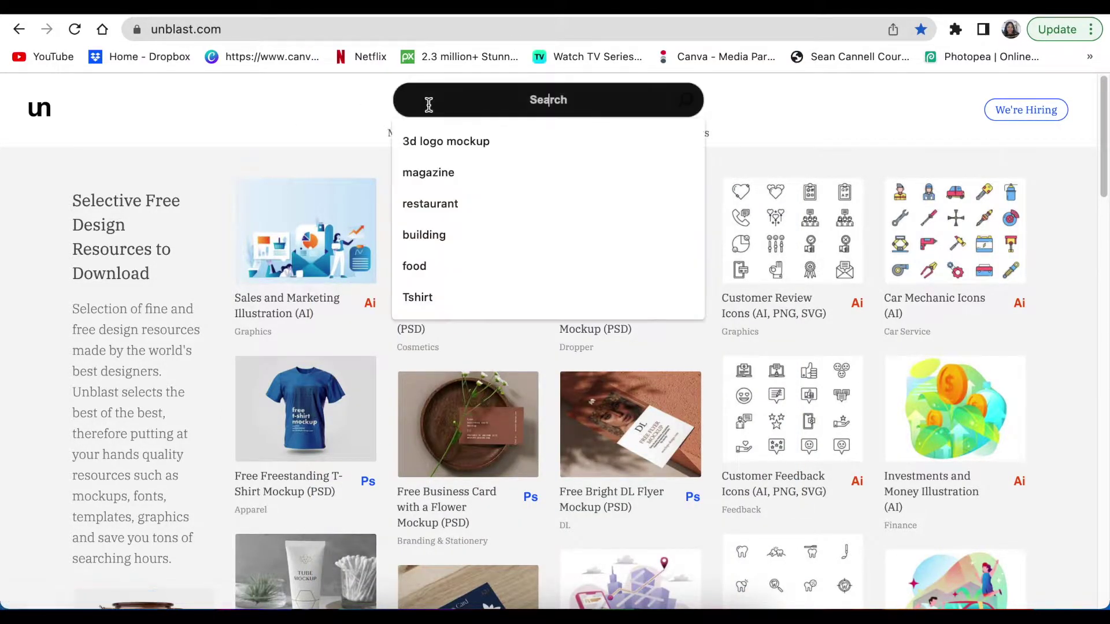
click(439, 144)
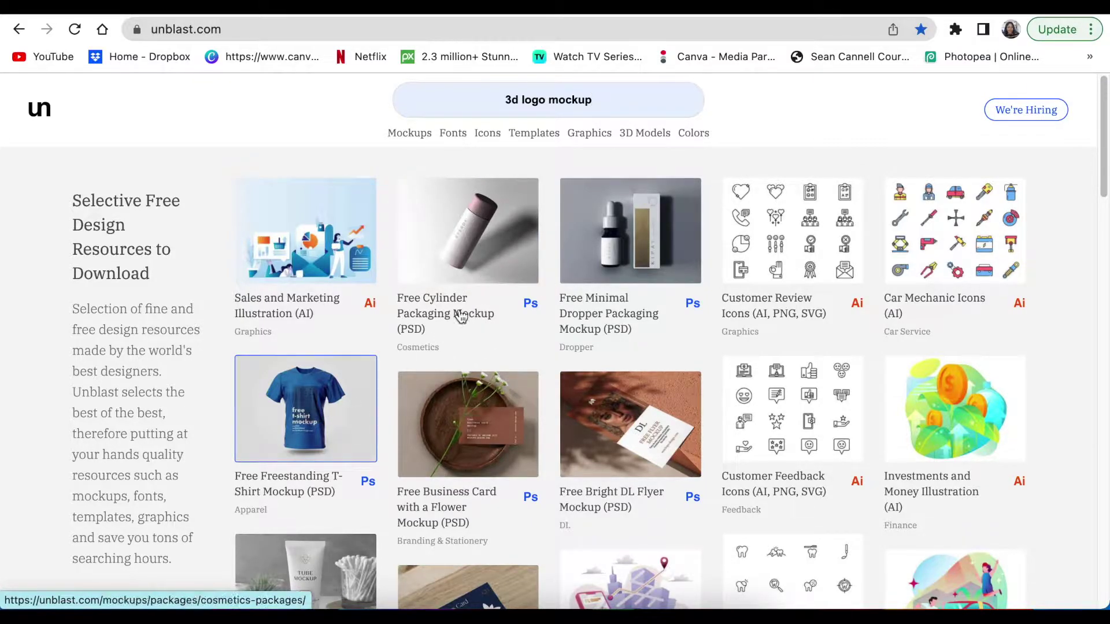
click(617, 109)
key(Return)
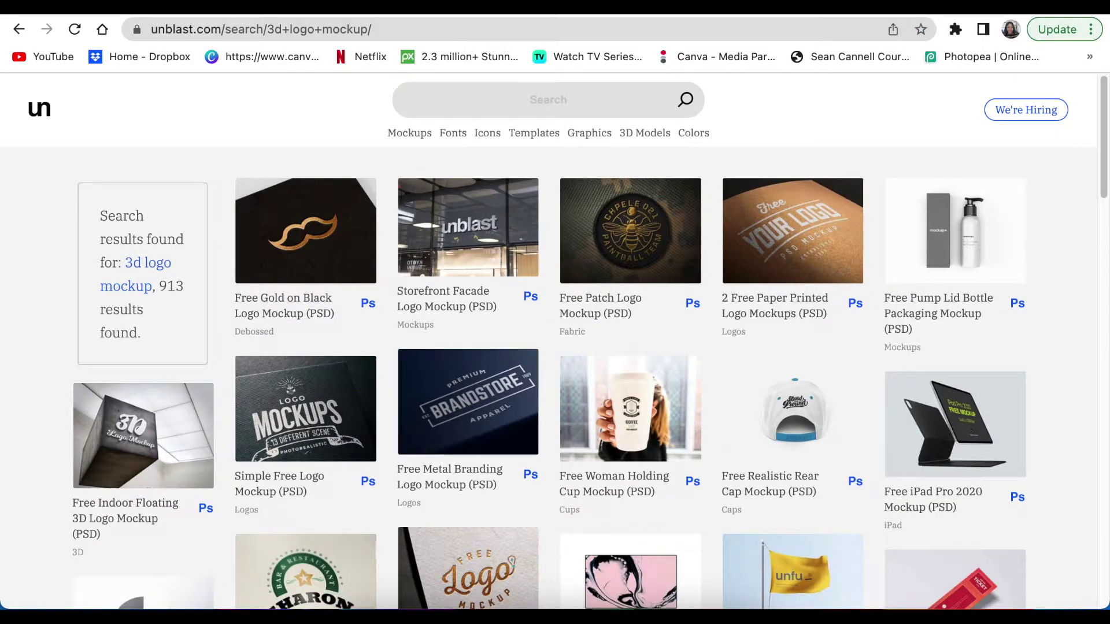
Scroll through the '3d logo mockup' results to the Free 3D Simple Logo Mockup (PSD).
scroll(614, 256, down, 1)
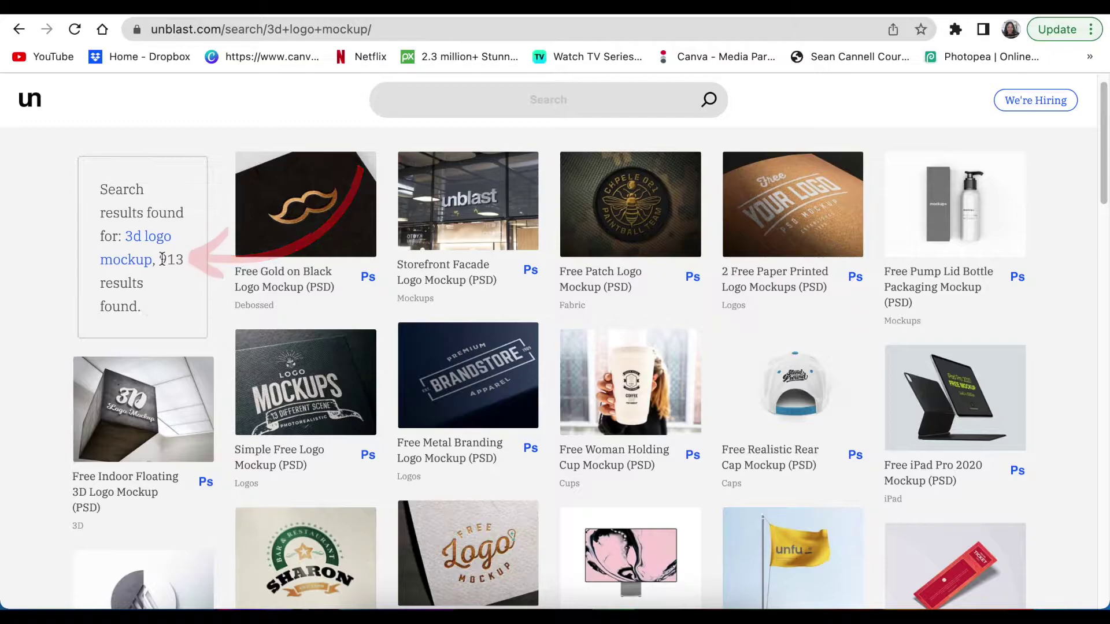
scroll(367, 409, down, 8)
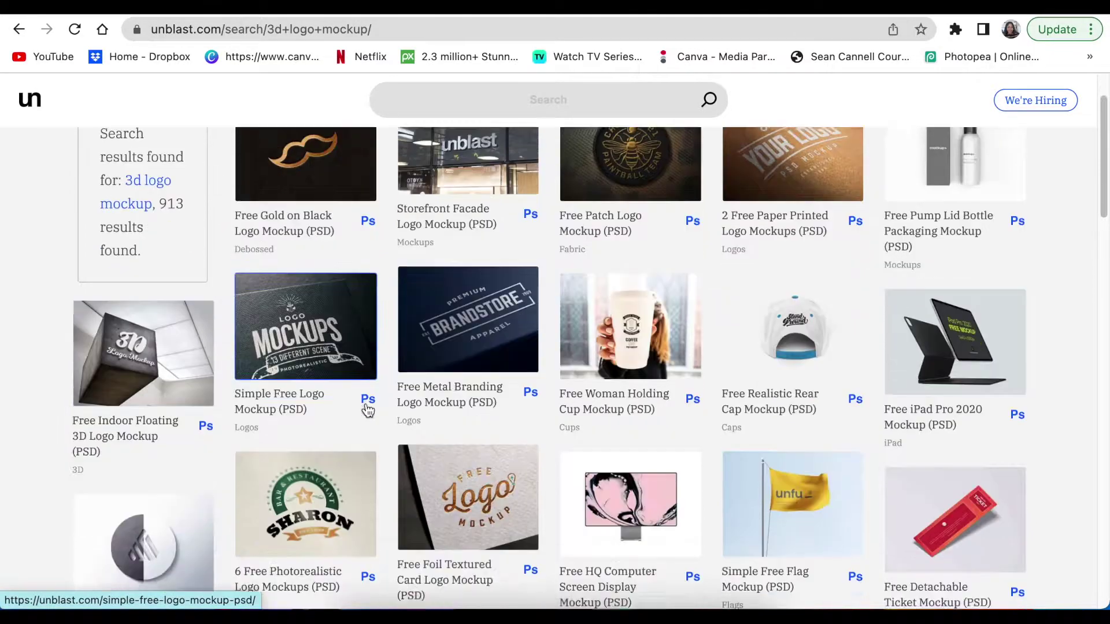
scroll(367, 410, down, 5)
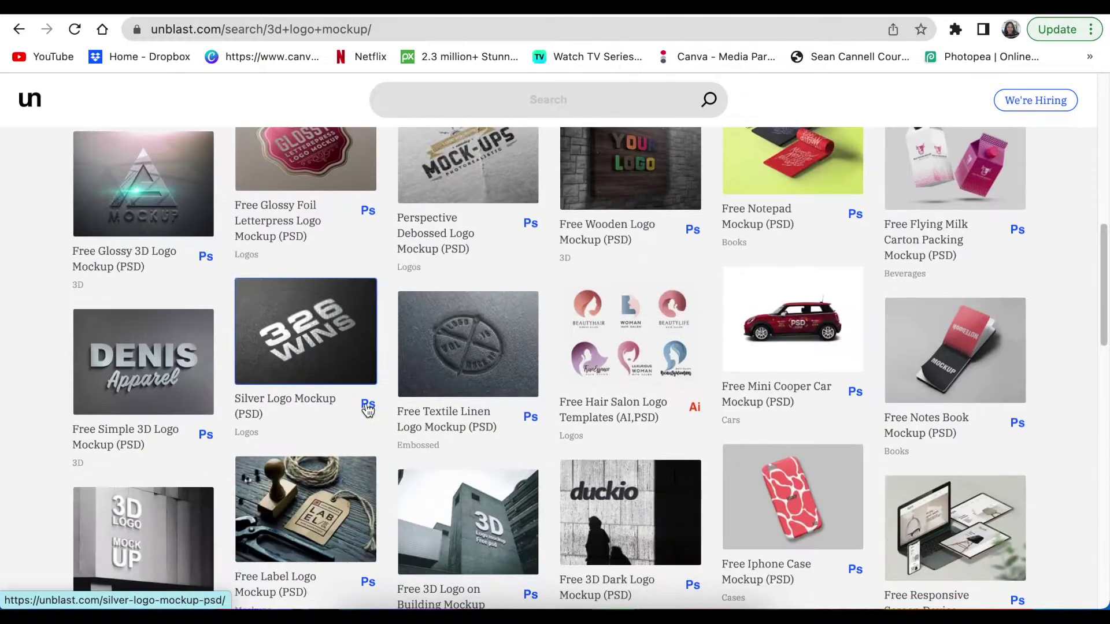
scroll(366, 409, down, 1)
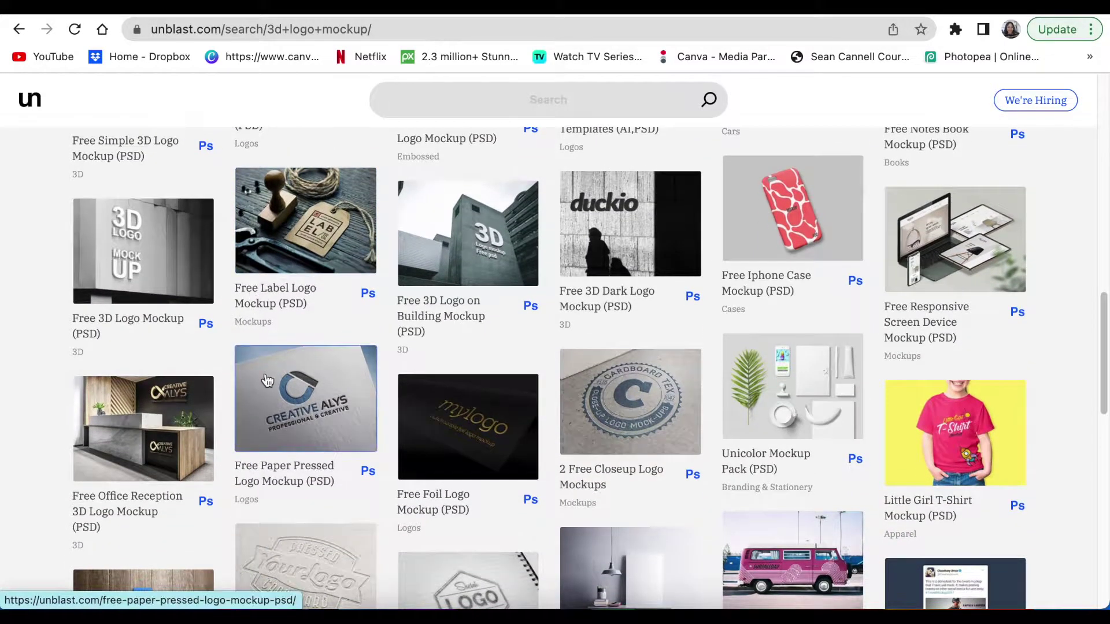
scroll(271, 386, down, 1)
scroll(271, 386, down, 2)
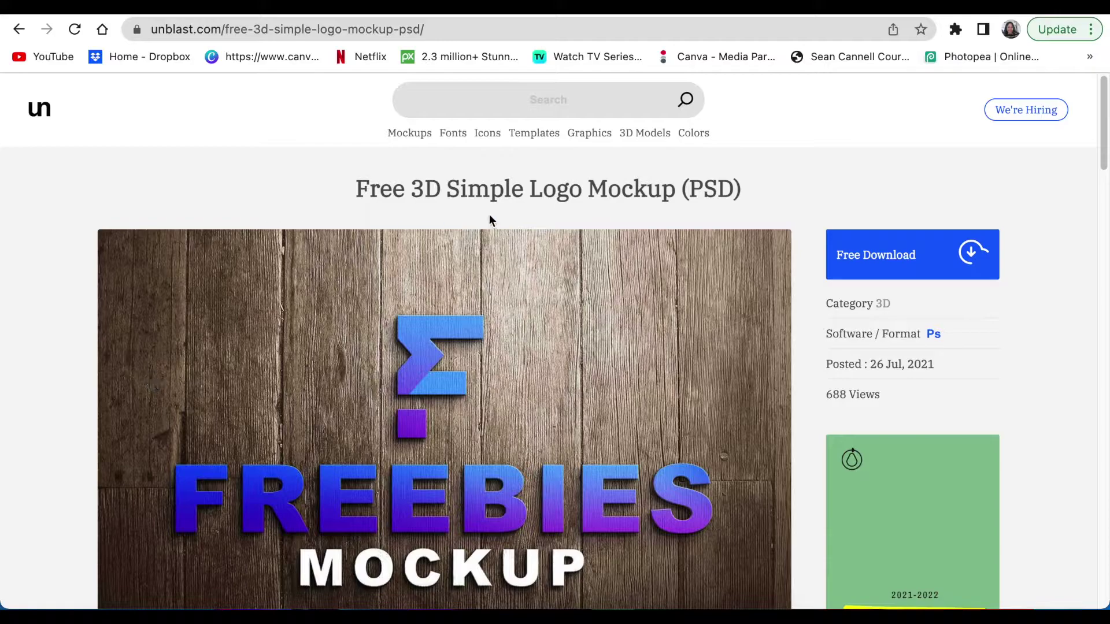
Follow the mockup's Free Download and Start Download links to freebiesmockup.com.
scroll(540, 487, down, 5)
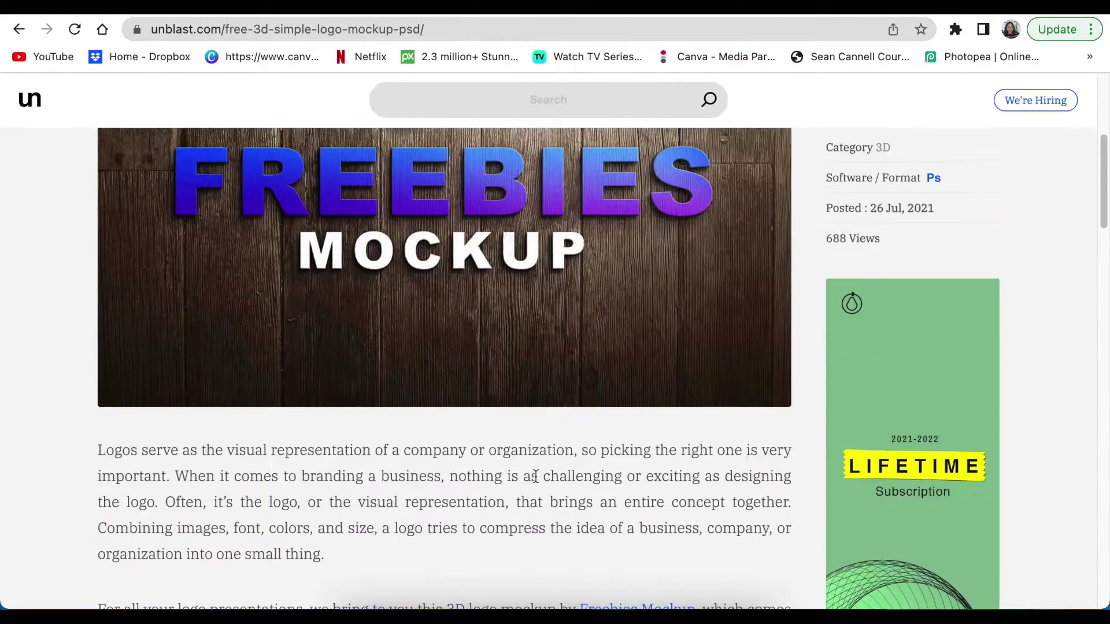
scroll(536, 476, down, 5)
scroll(459, 308, down, 10)
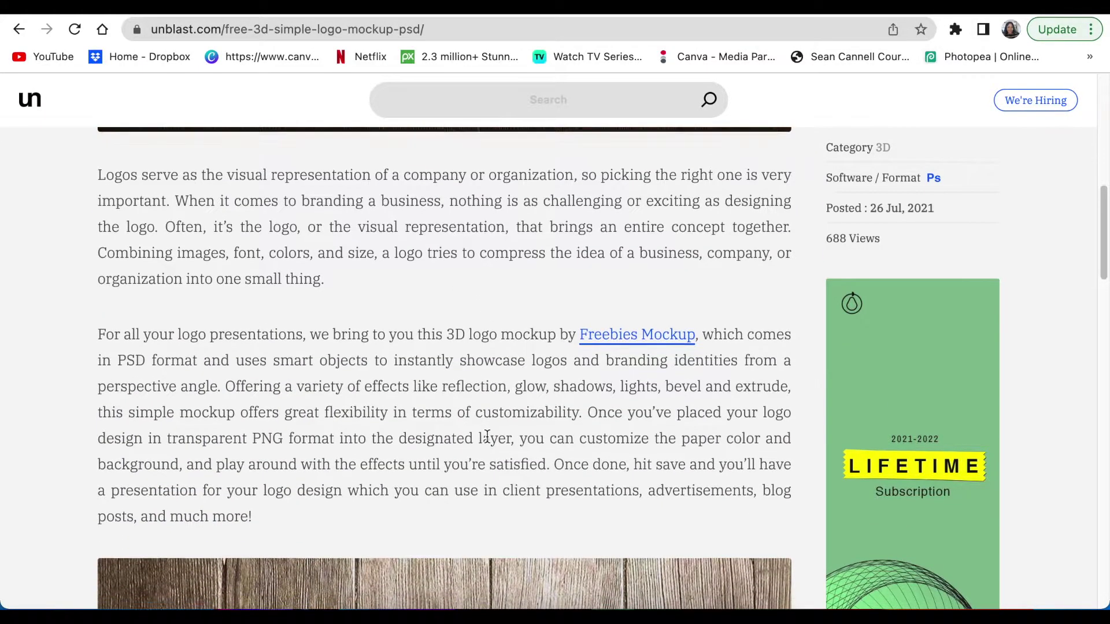
scroll(486, 443, down, 7)
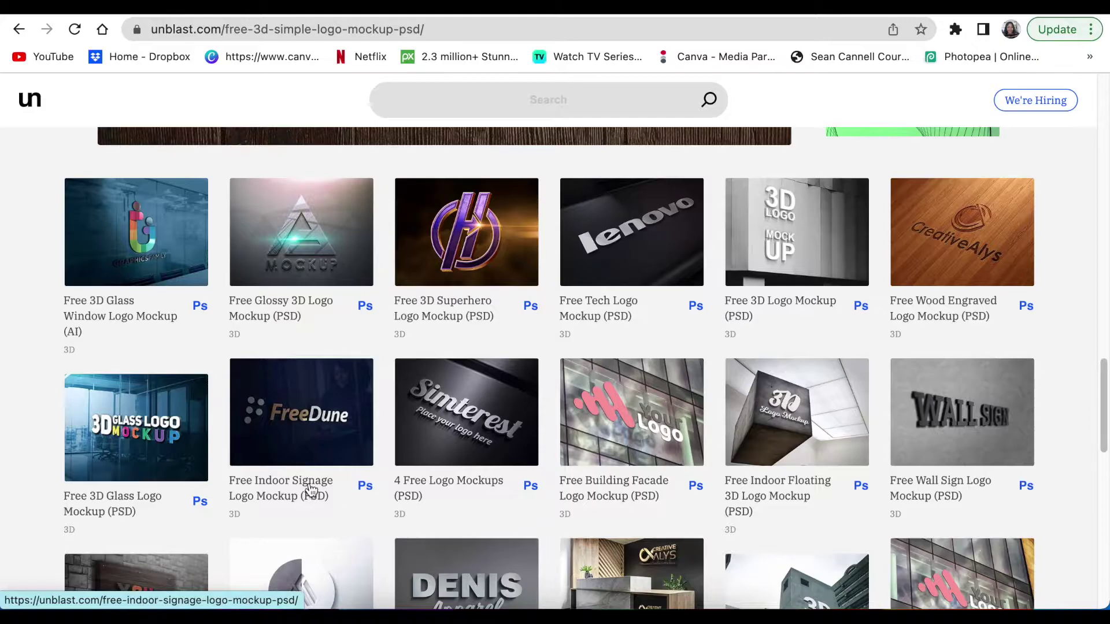
scroll(310, 489, up, 15)
scroll(309, 489, up, 12)
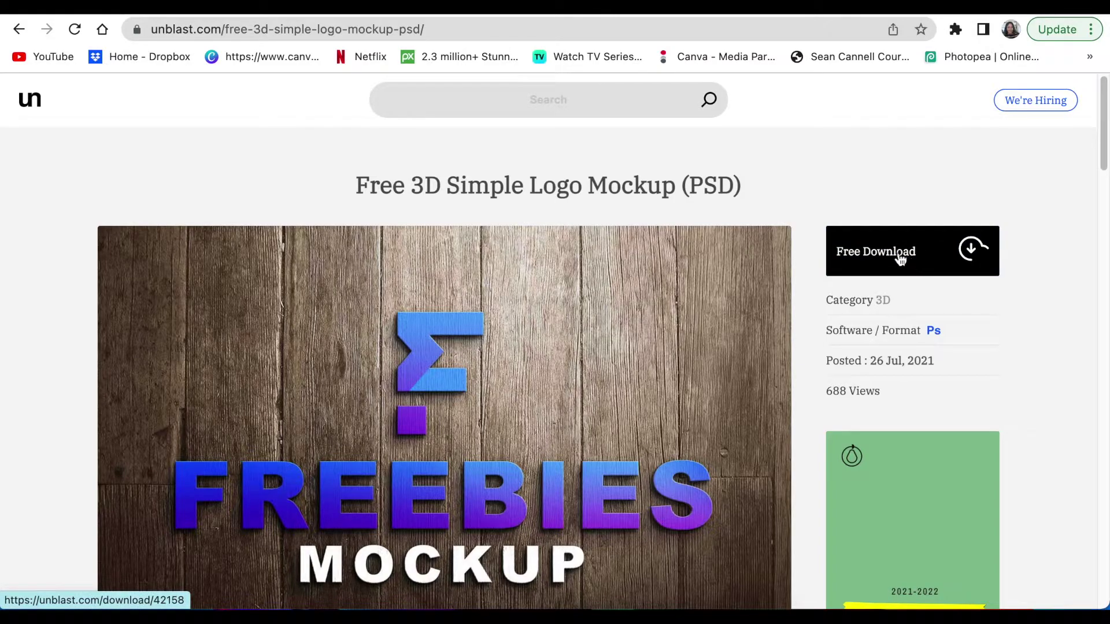
click(899, 258)
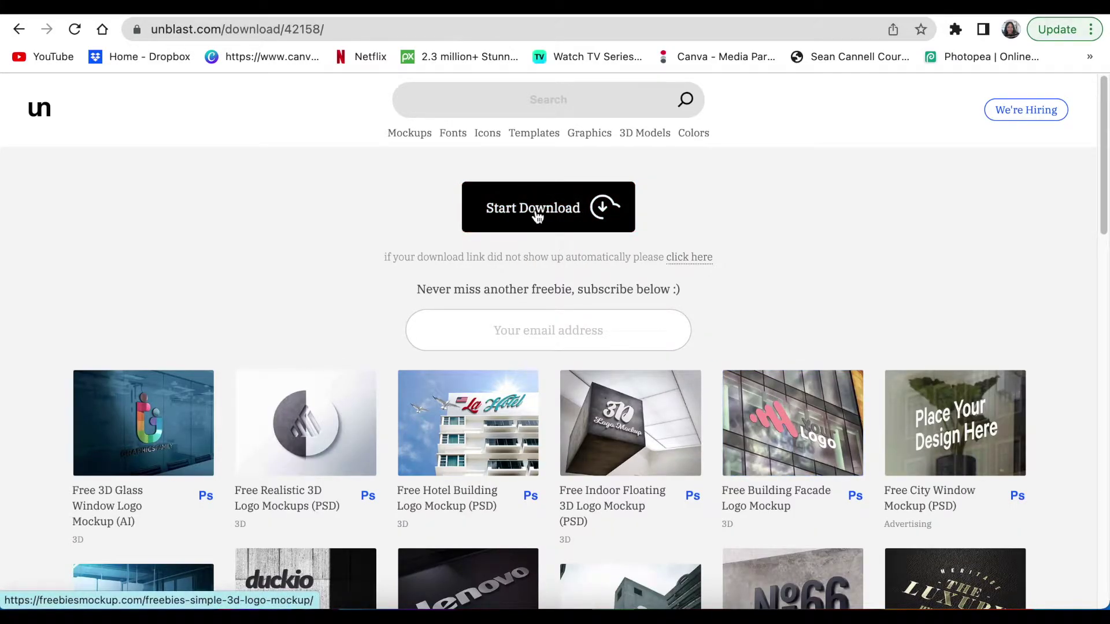
click(537, 215)
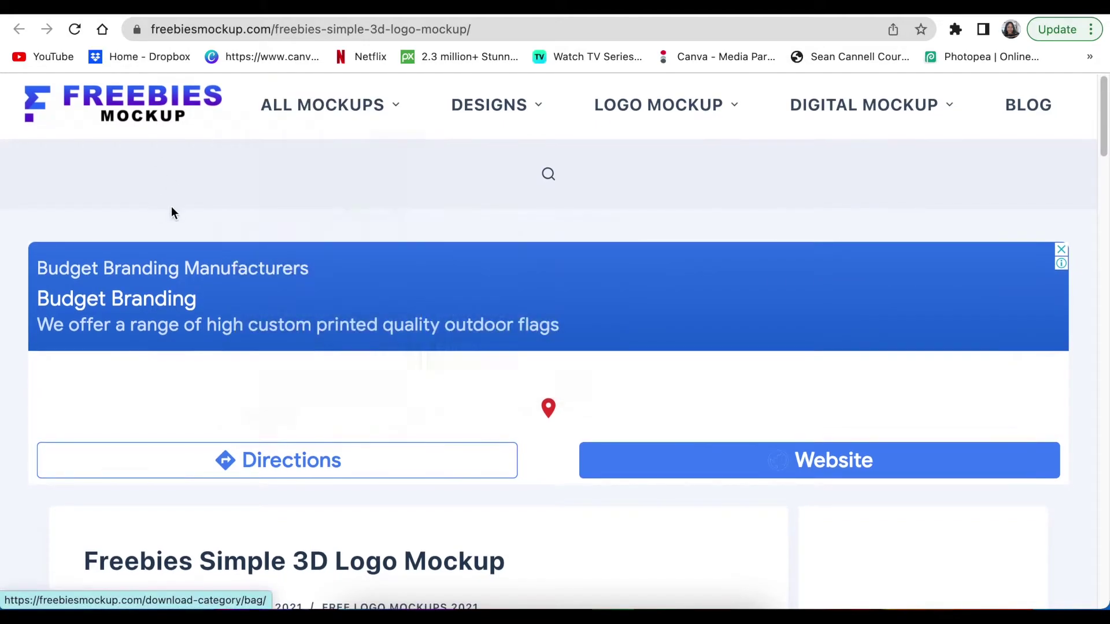
Scroll the Simple 3D Logo Mockup post down to its Download Now link and follow it.
scroll(170, 214, down, 1)
scroll(170, 215, down, 4)
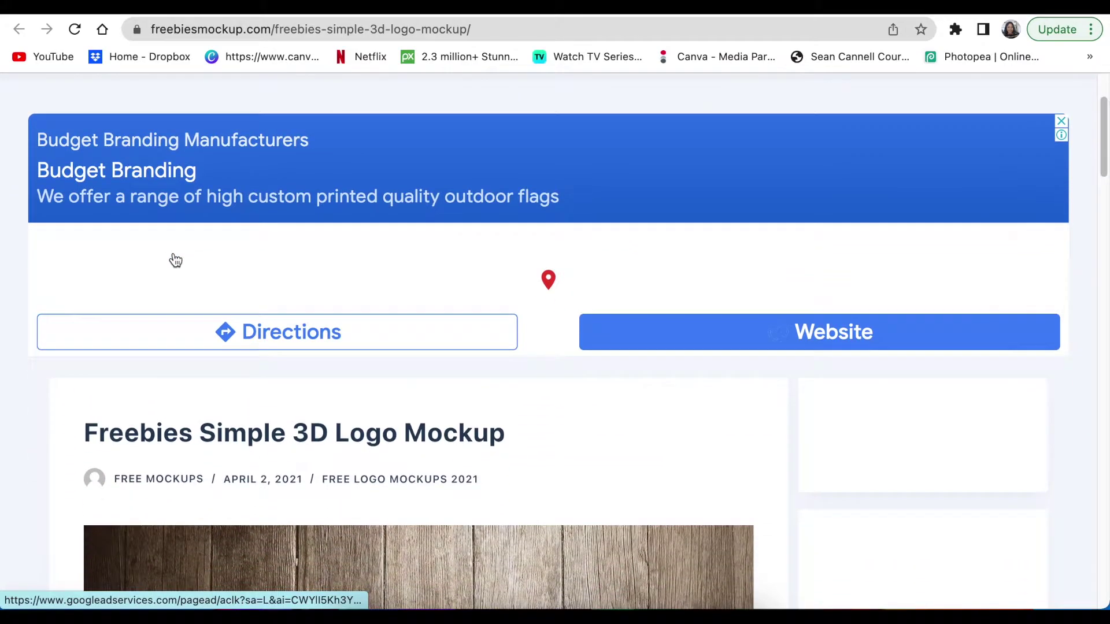
scroll(176, 261, down, 4)
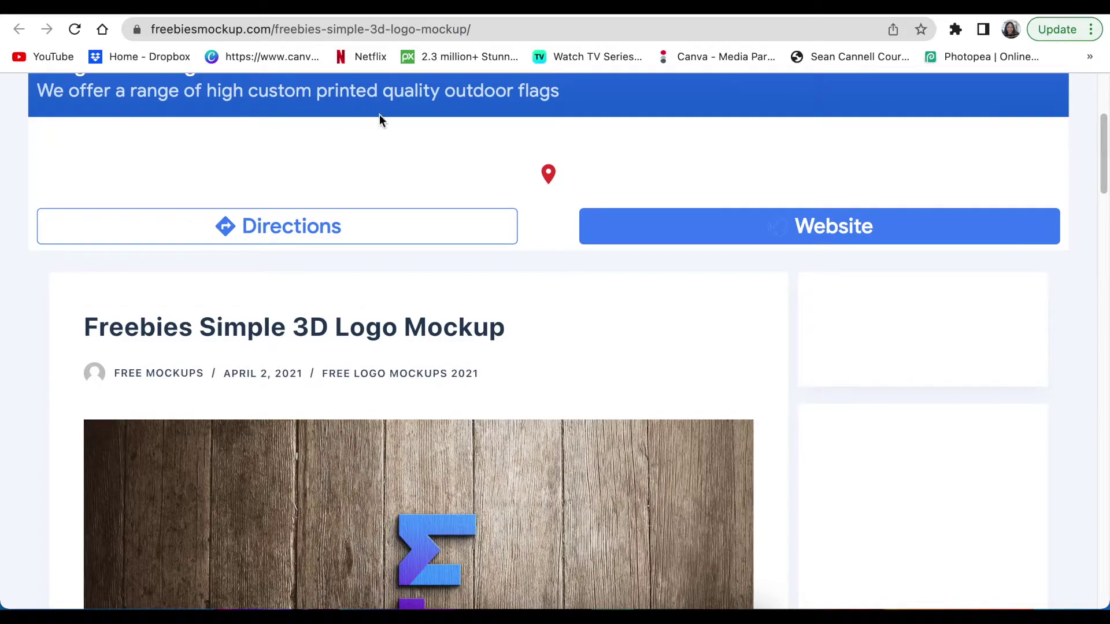
scroll(475, 329, down, 1)
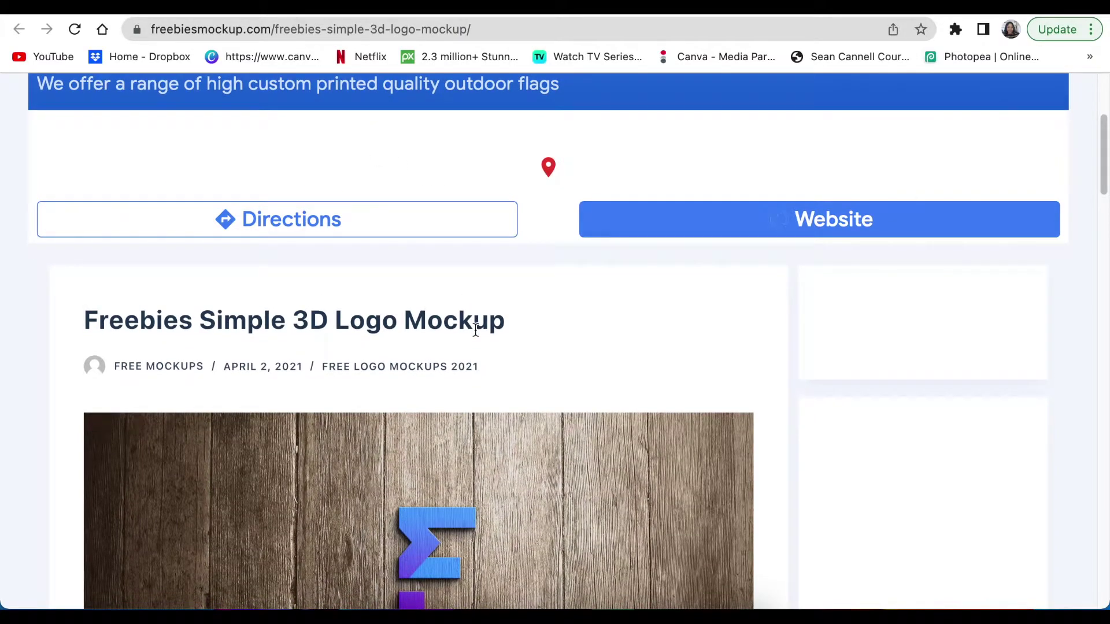
scroll(476, 330, down, 1)
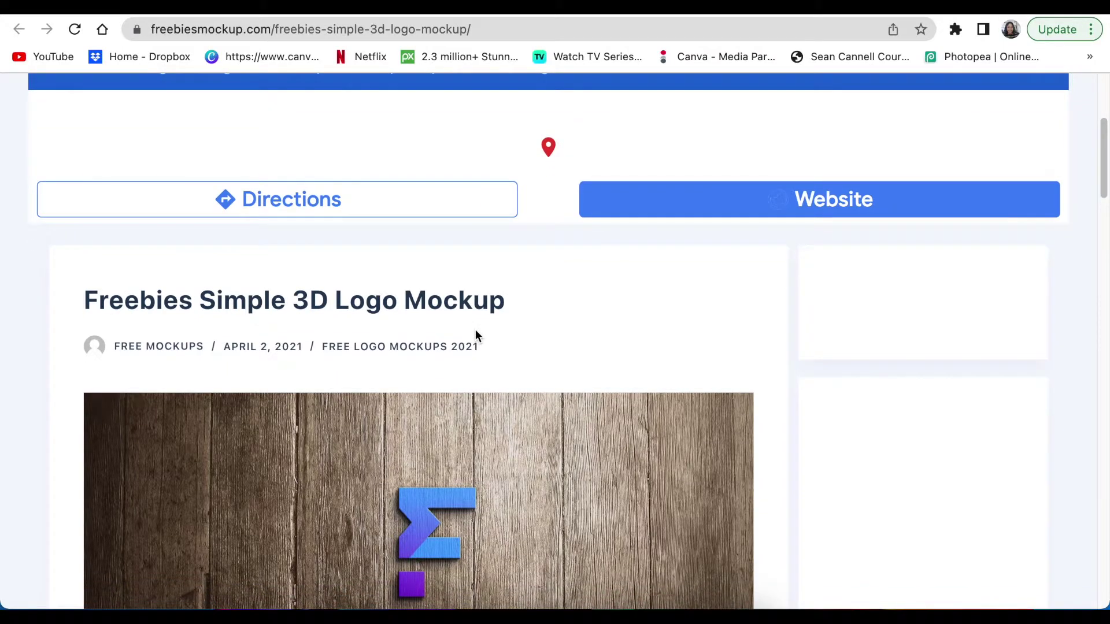
scroll(475, 333, down, 5)
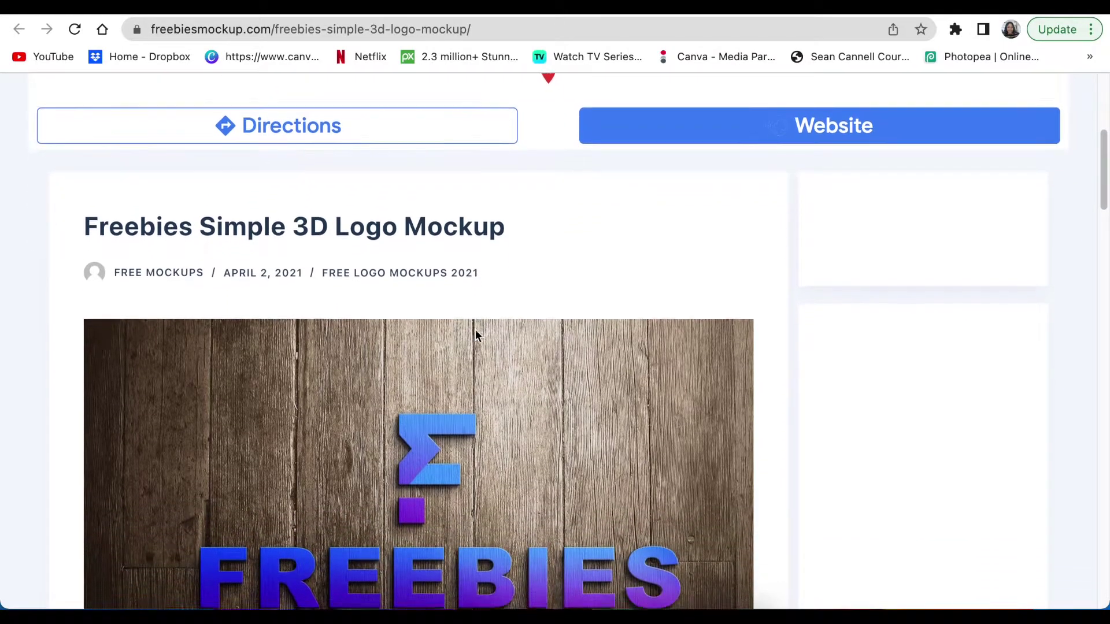
scroll(475, 330, down, 10)
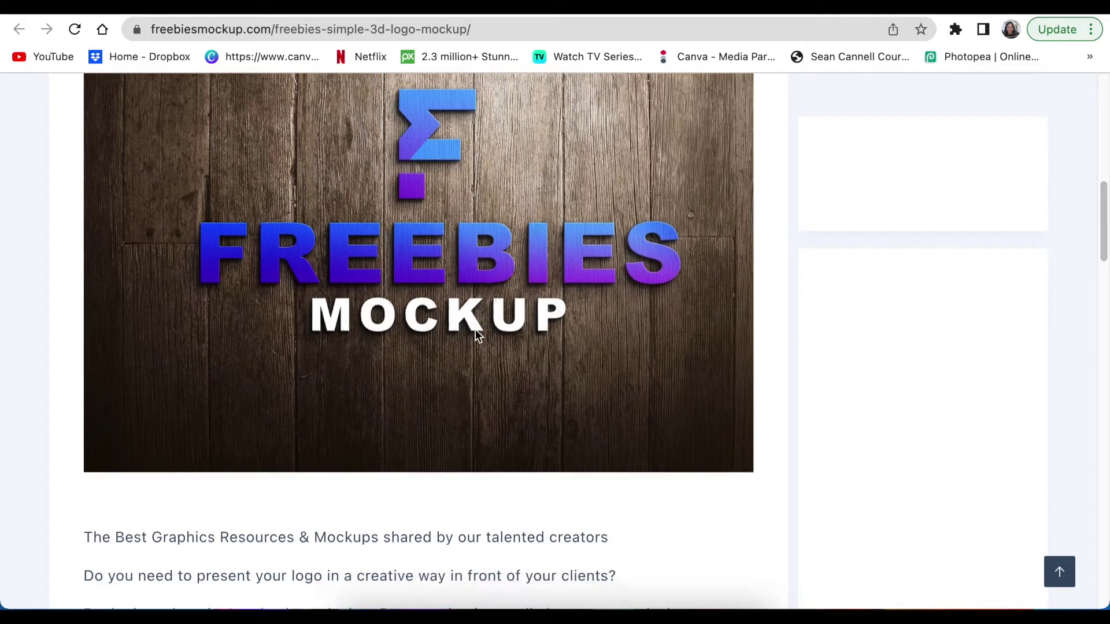
scroll(475, 332, down, 9)
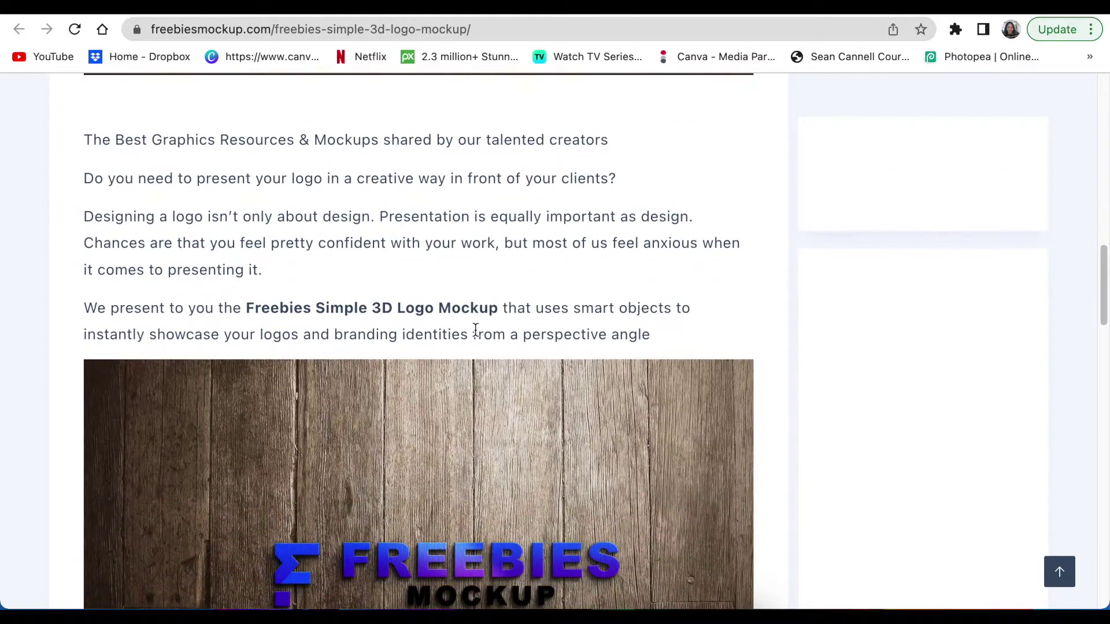
scroll(476, 329, down, 10)
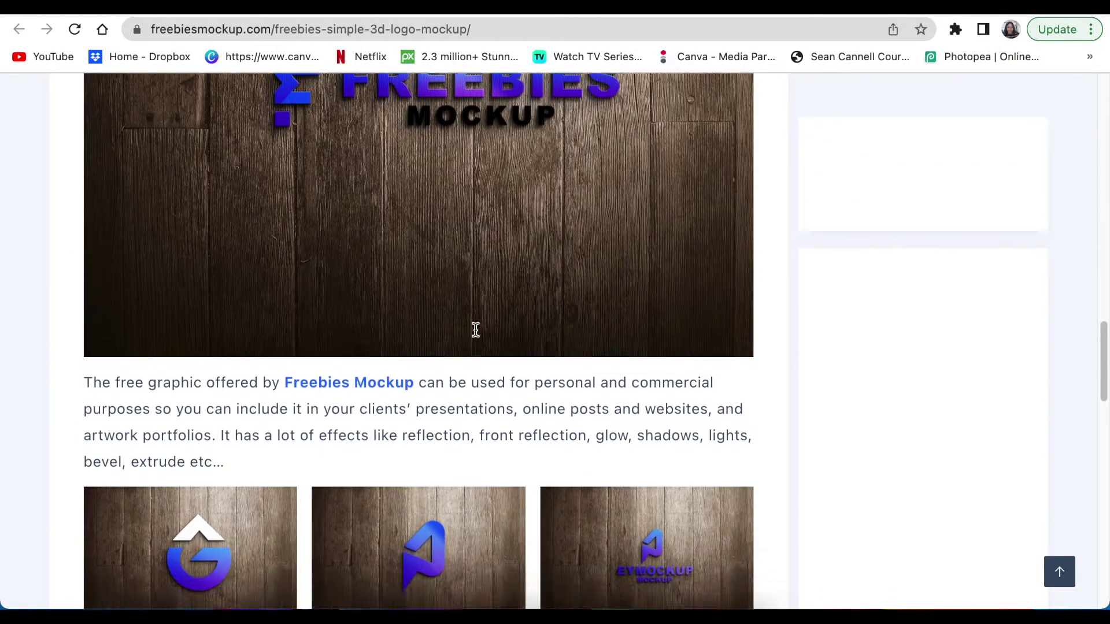
scroll(476, 329, down, 17)
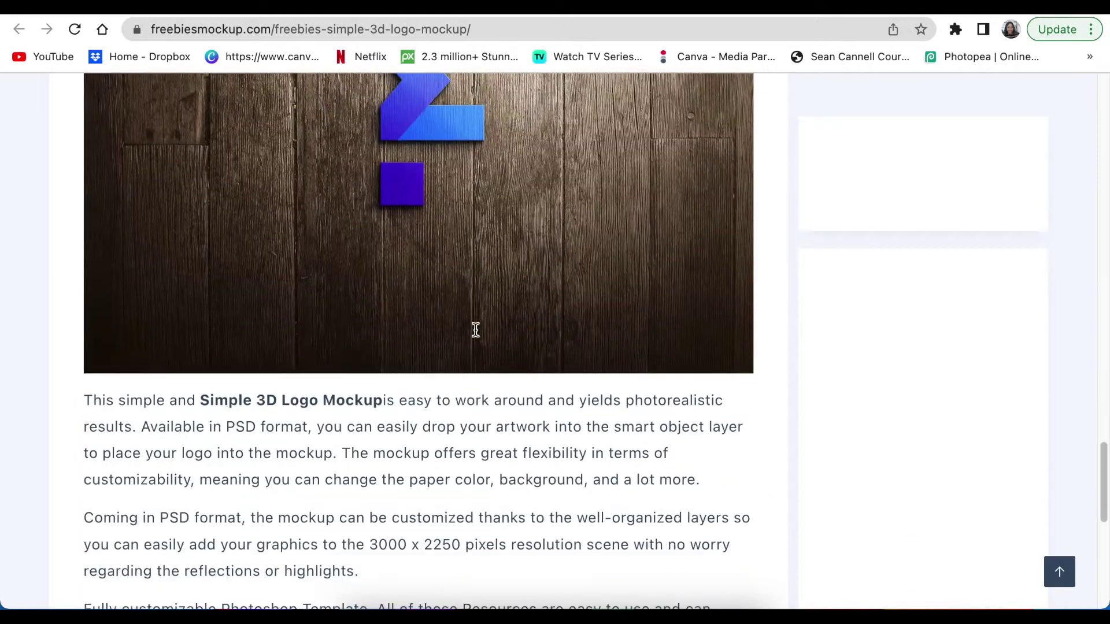
scroll(475, 330, down, 5)
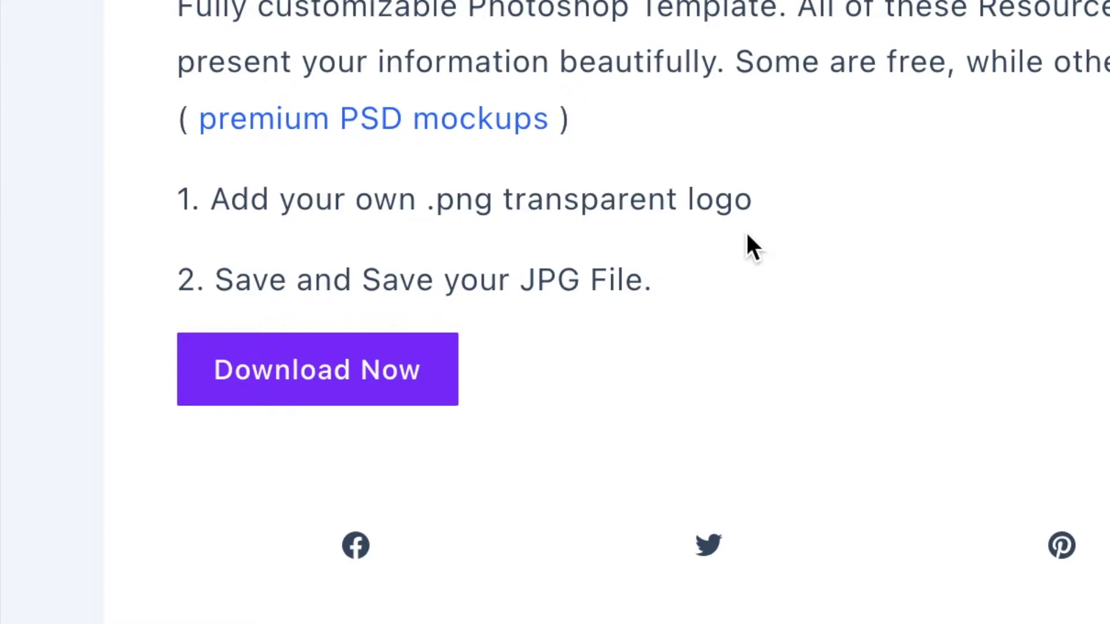
click(212, 376)
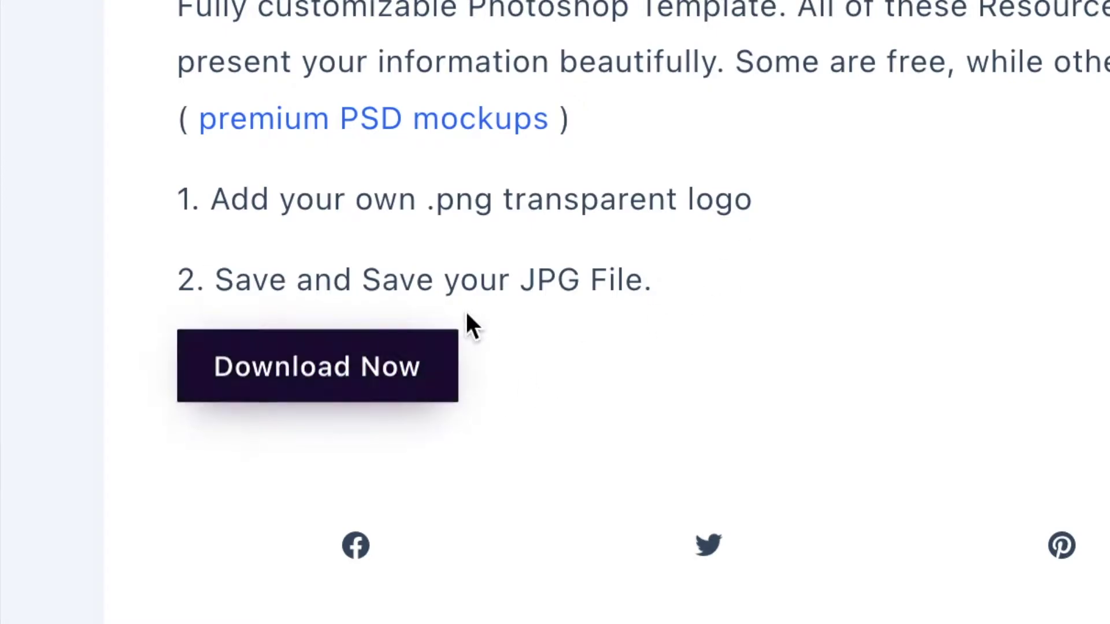
click(371, 398)
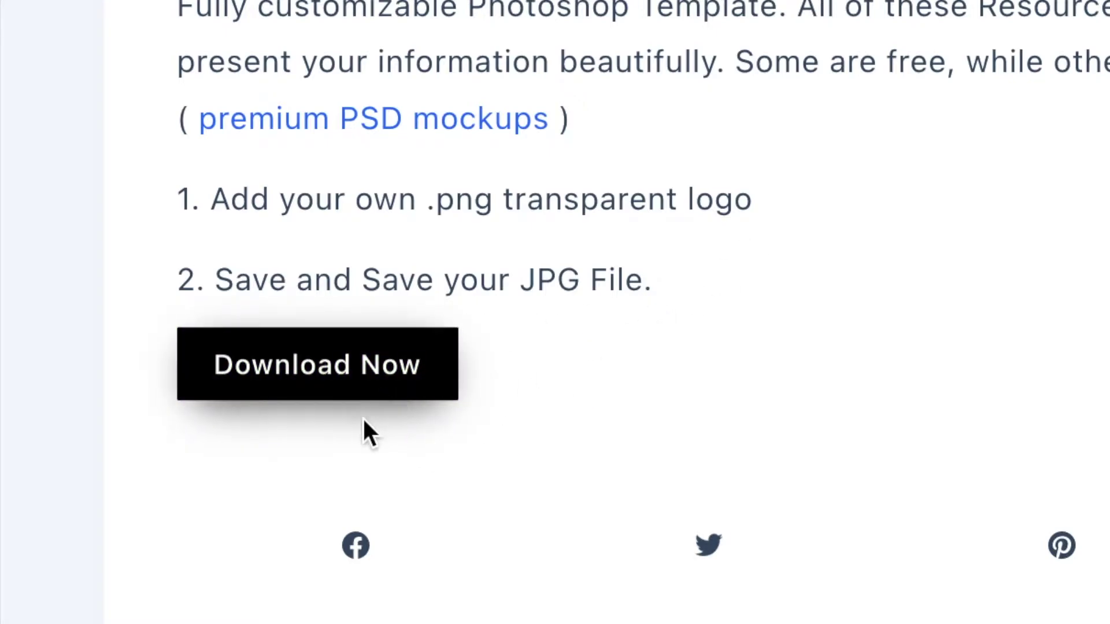
click(353, 381)
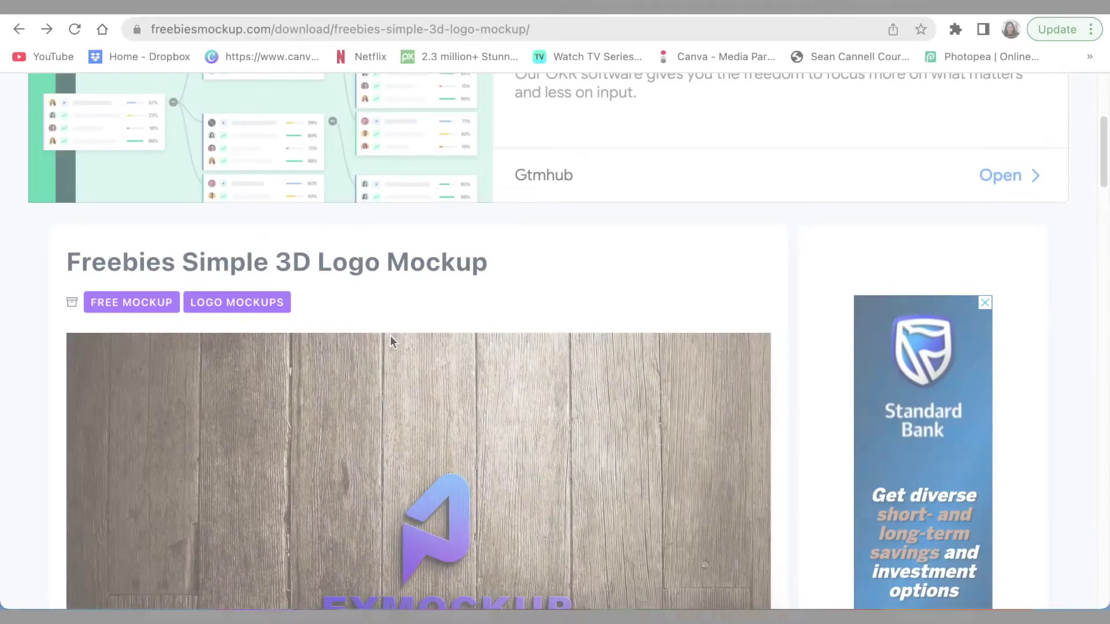
Scroll past Additional info to the Download box and Terms and Conditions.
scroll(390, 335, down, 3)
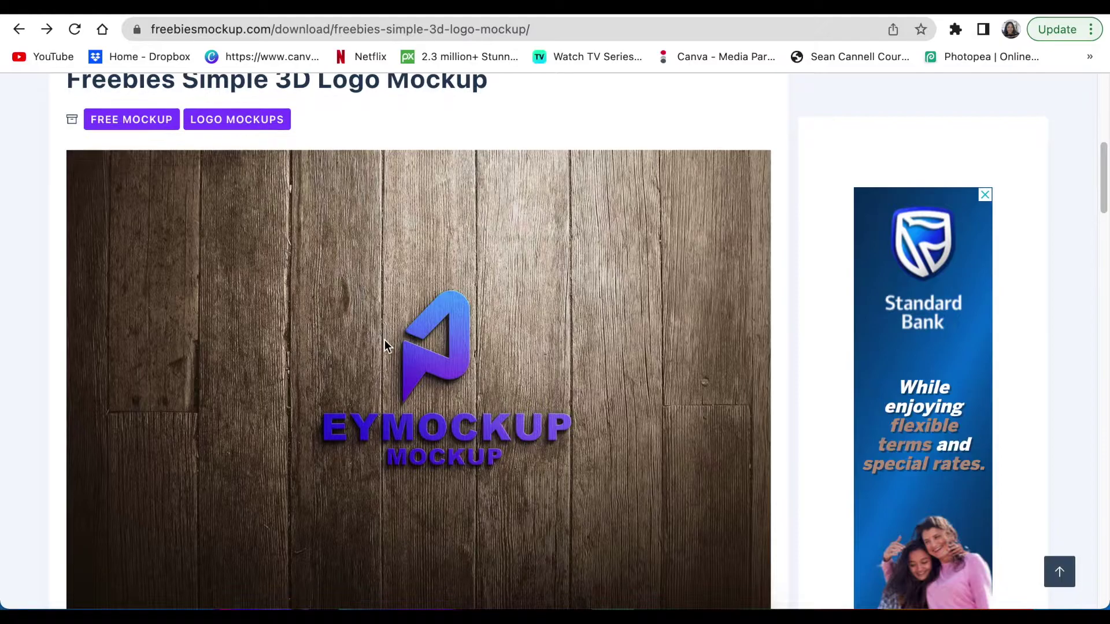
scroll(282, 306, down, 3)
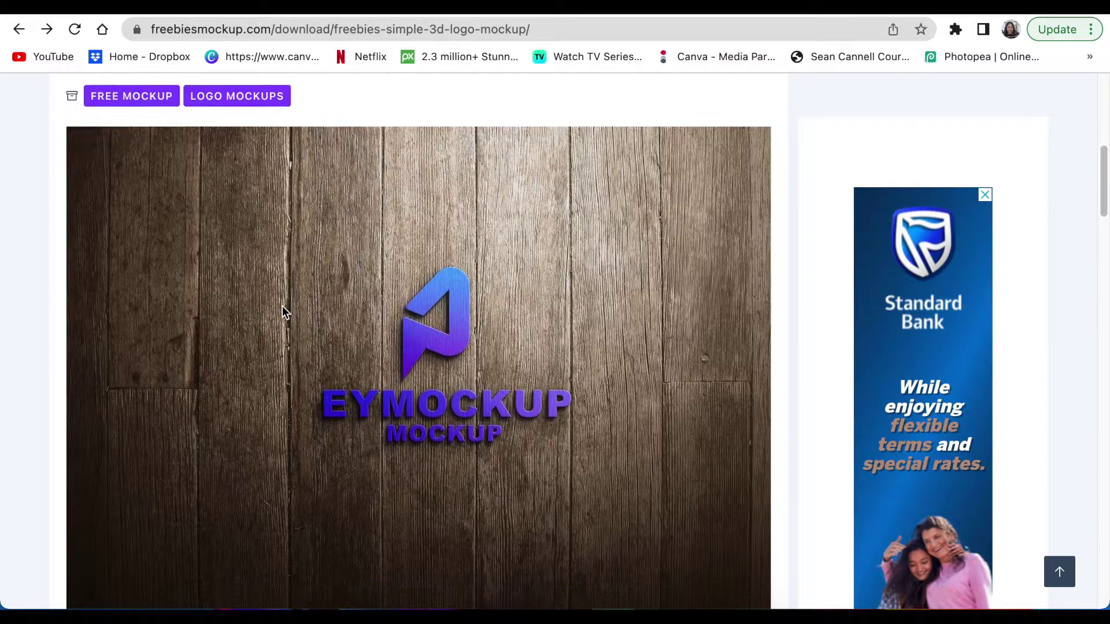
scroll(298, 342, down, 10)
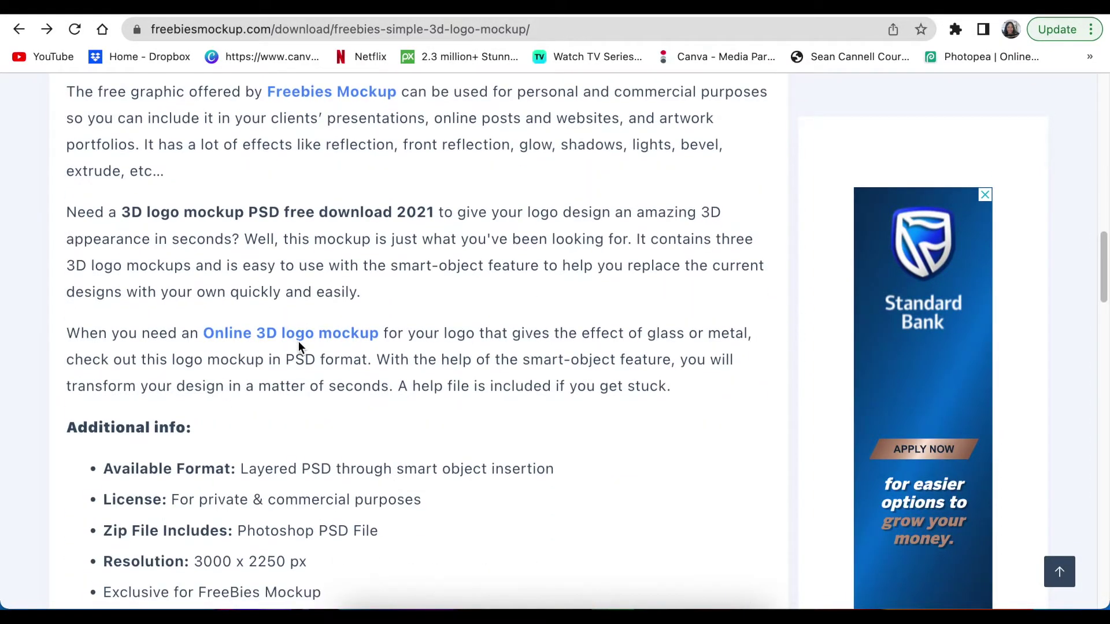
scroll(298, 341, up, 13)
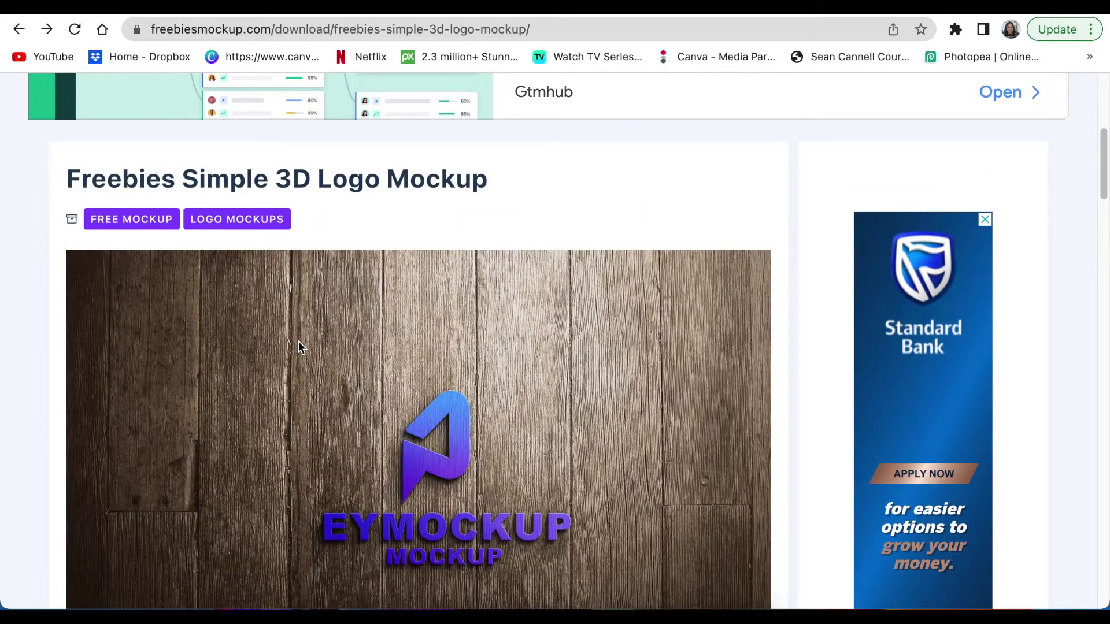
scroll(298, 341, down, 10)
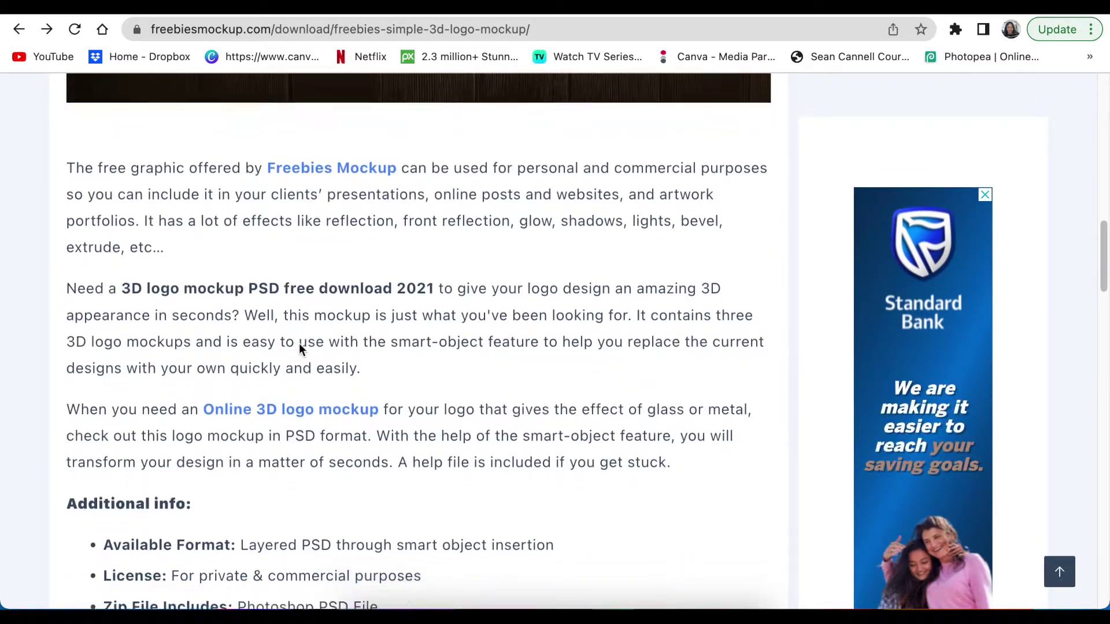
scroll(300, 344, down, 3)
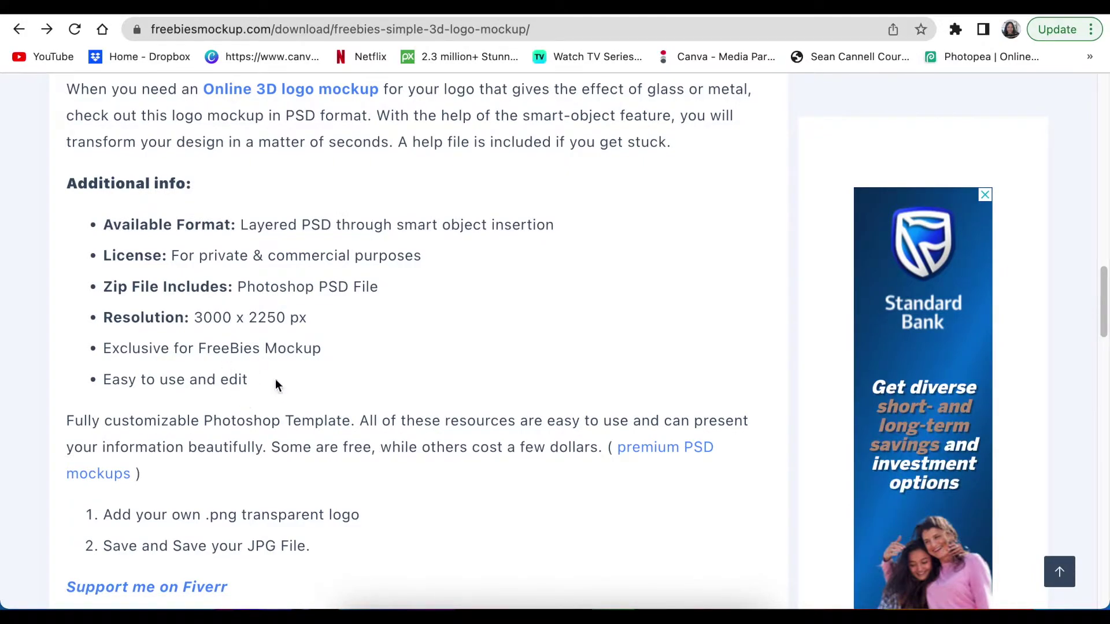
scroll(265, 398, down, 1)
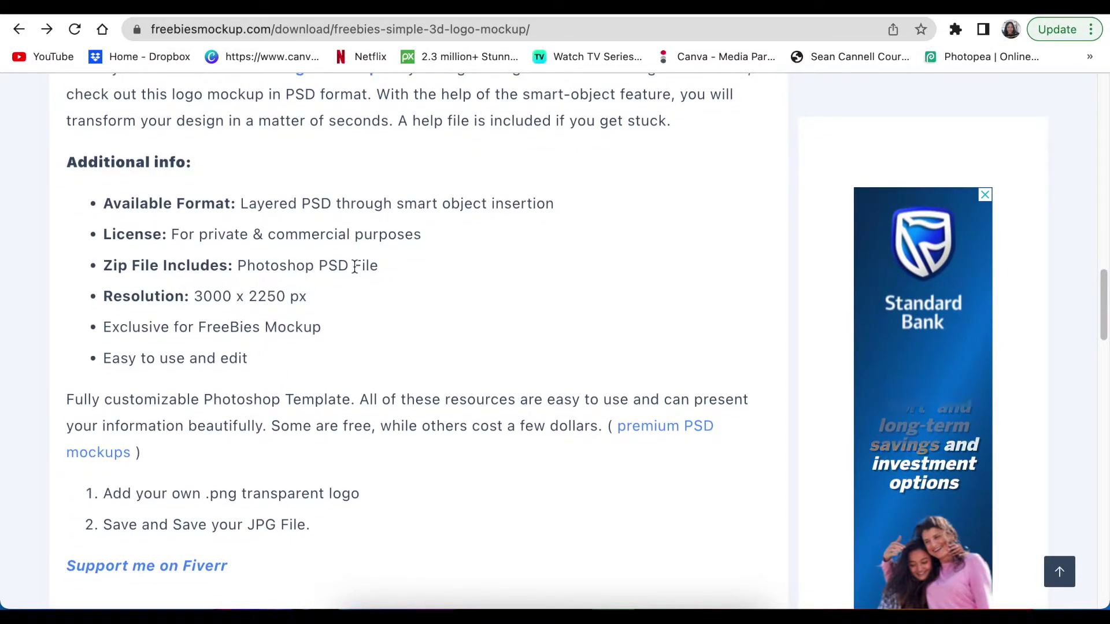
scroll(318, 355, down, 2)
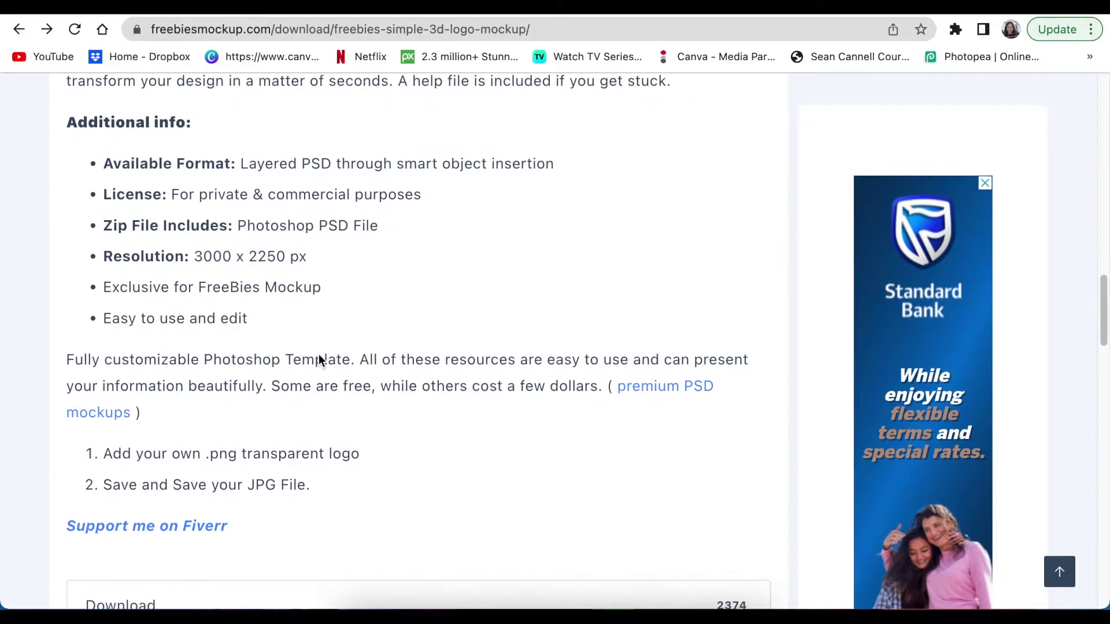
scroll(307, 354, down, 6)
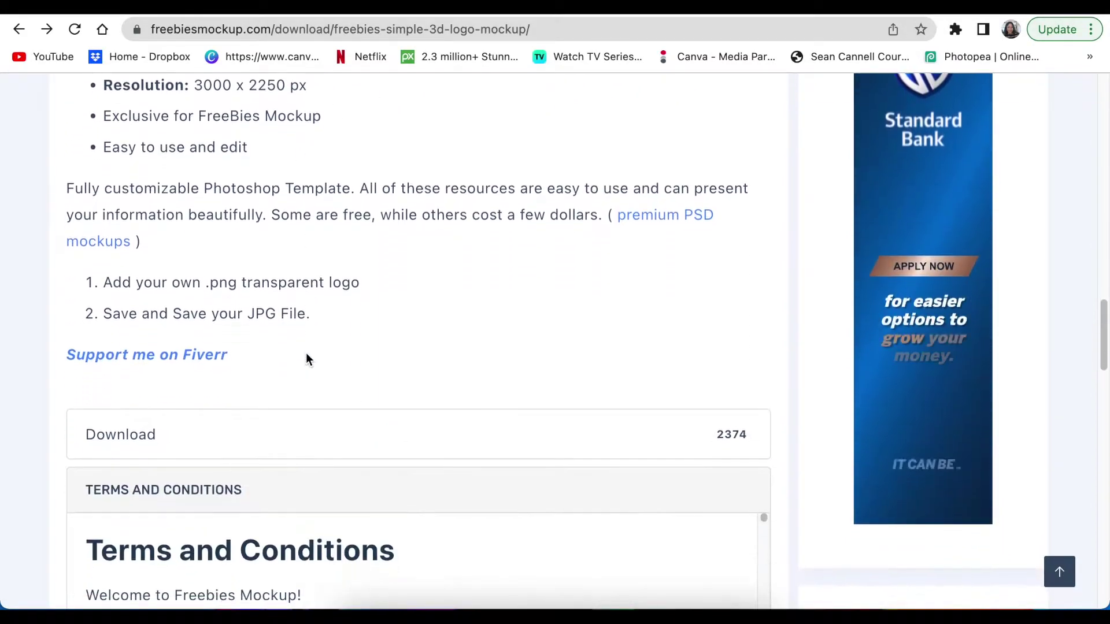
scroll(306, 356, down, 1)
scroll(204, 328, down, 4)
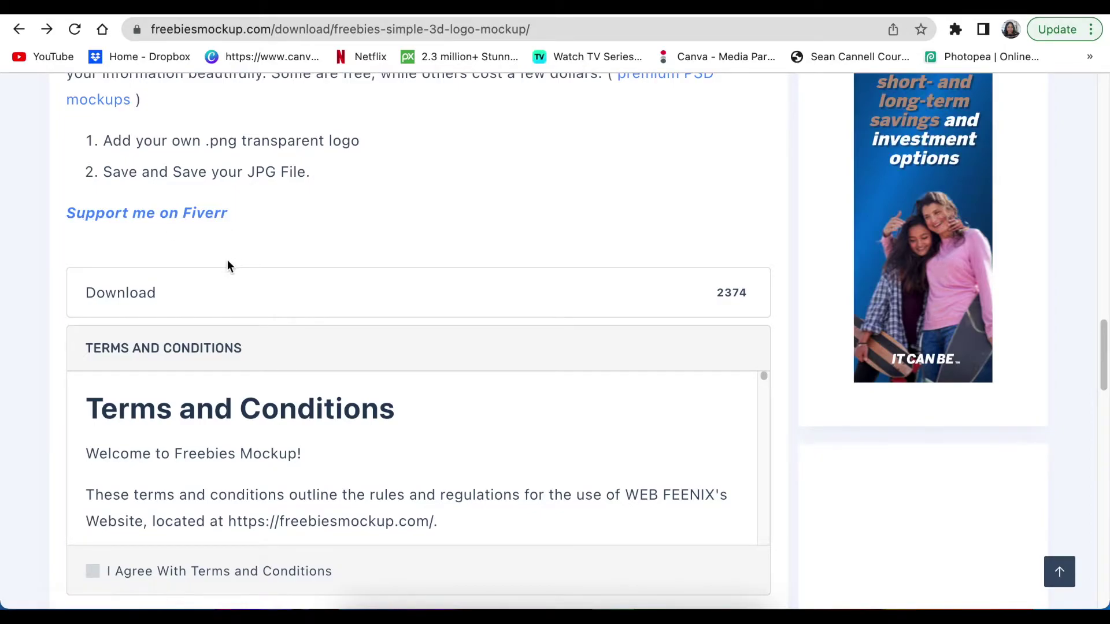
scroll(228, 259, down, 1)
Tick 'I Agree With Terms and Conditions' and hit DOWNLOAD to get the mockup zip.
scroll(174, 260, down, 1)
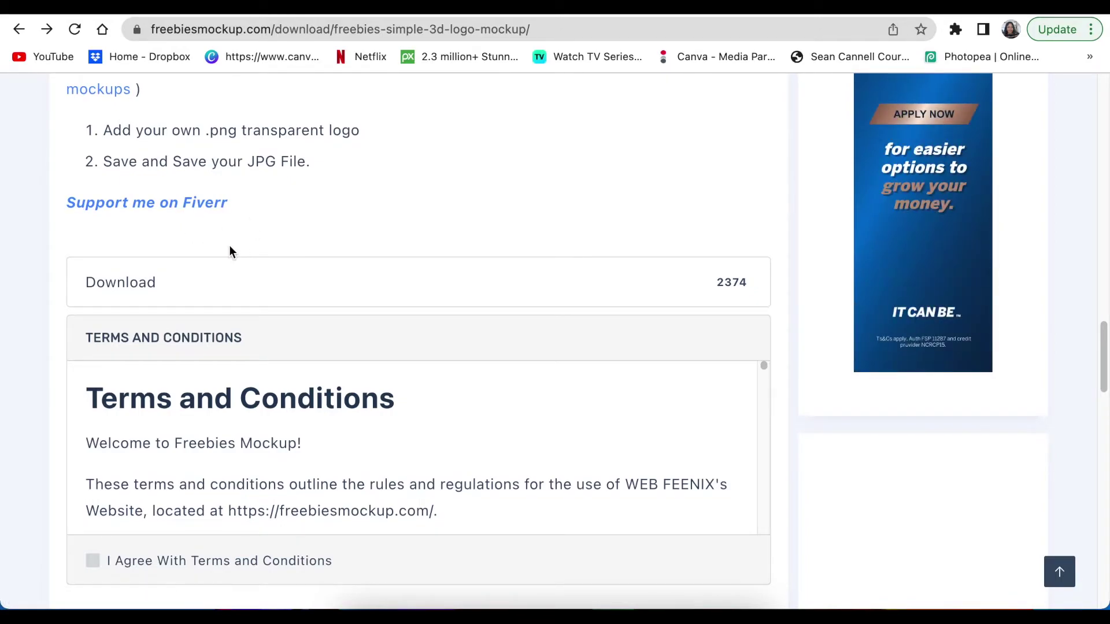
scroll(228, 252, down, 3)
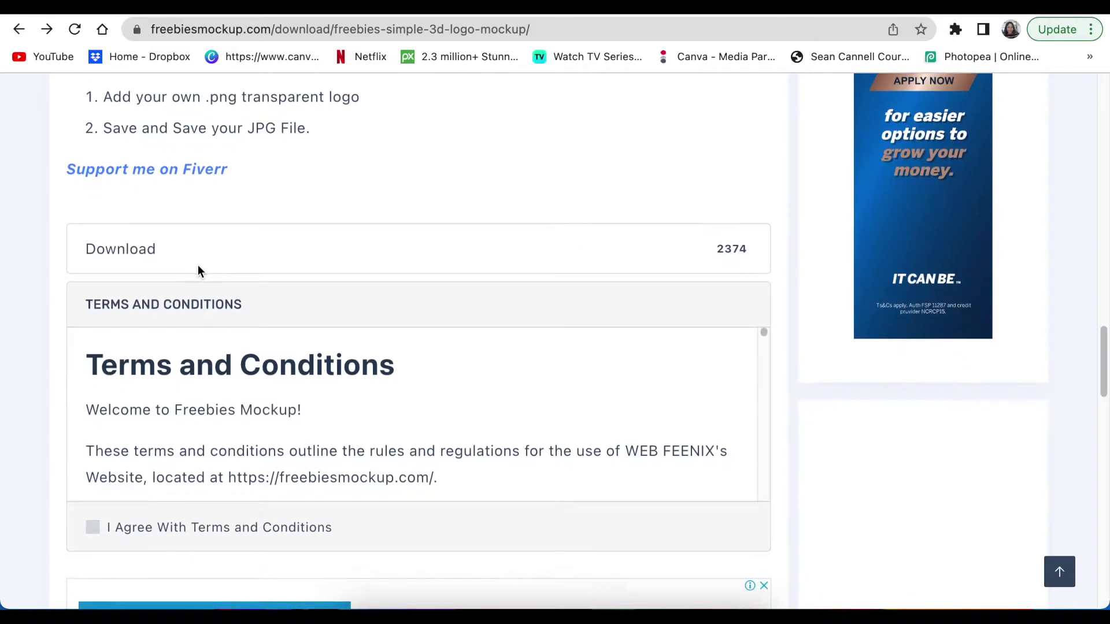
scroll(207, 287, down, 3)
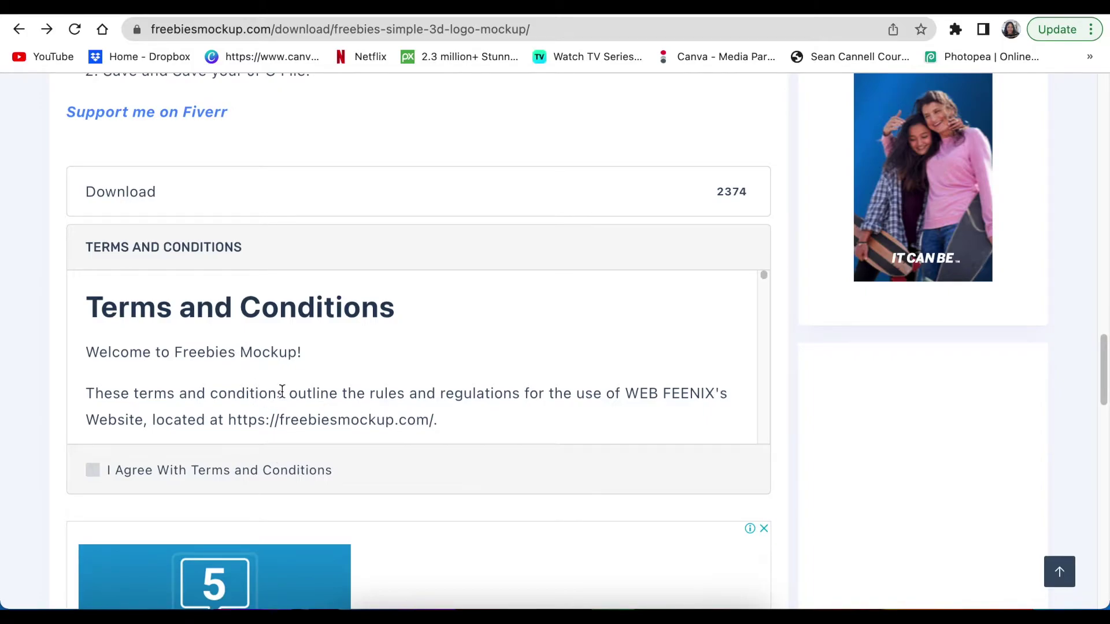
scroll(279, 388, down, 10)
scroll(220, 400, down, 10)
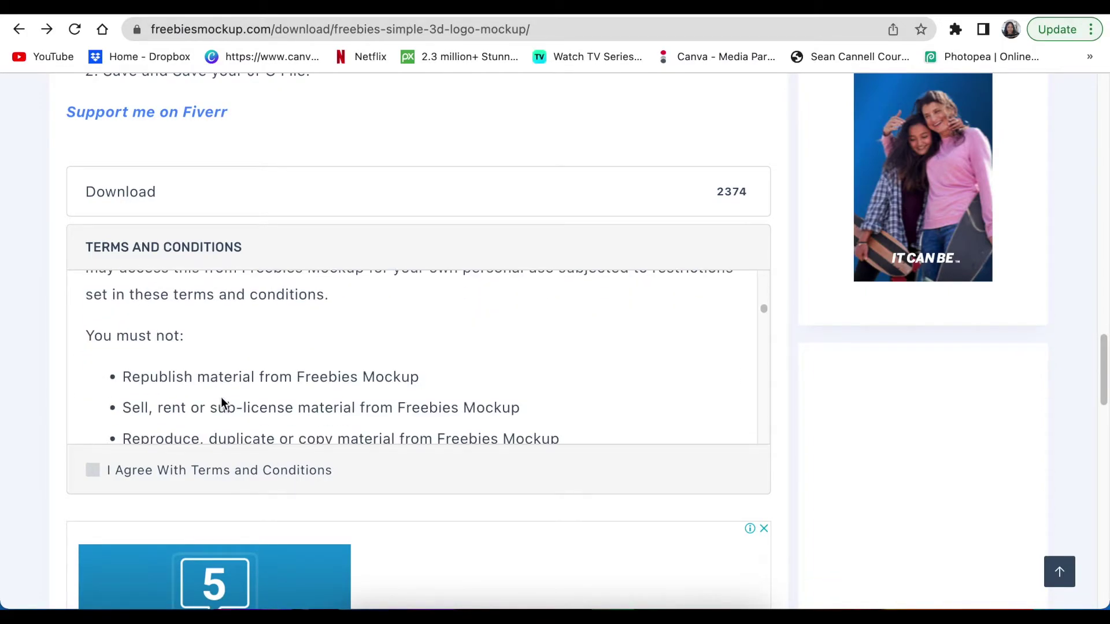
scroll(221, 400, down, 5)
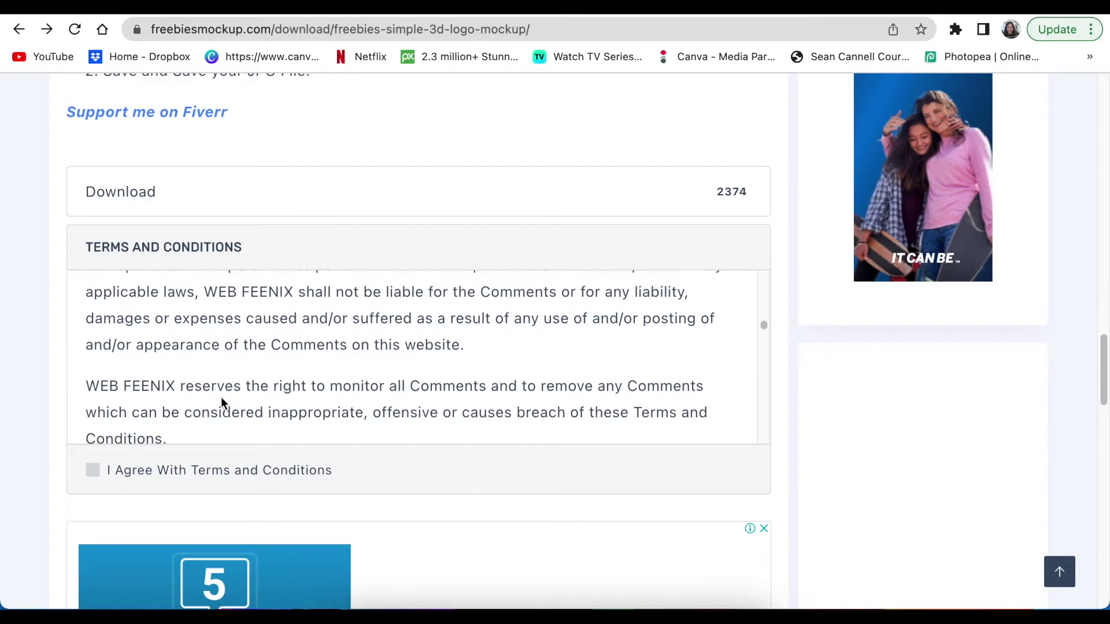
scroll(221, 397, down, 5)
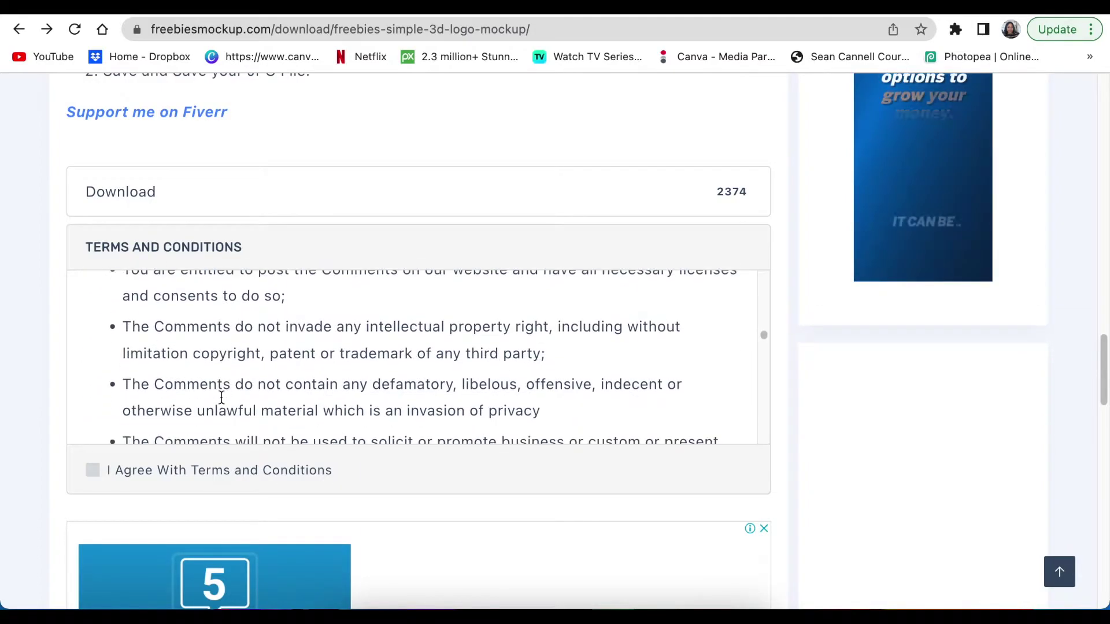
scroll(221, 399, down, 5)
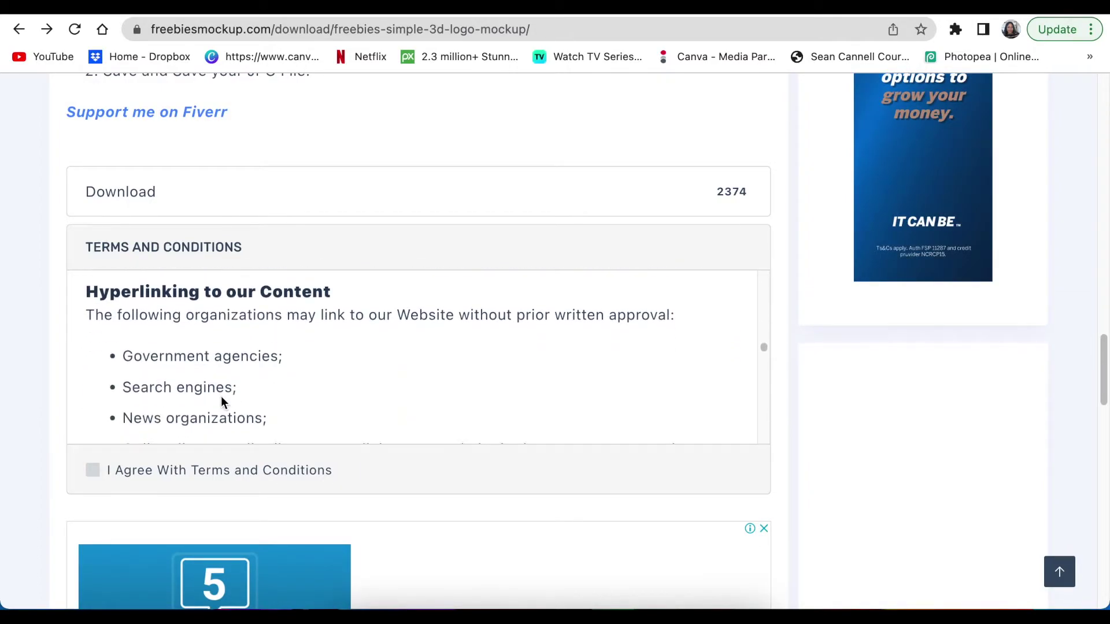
click(92, 470)
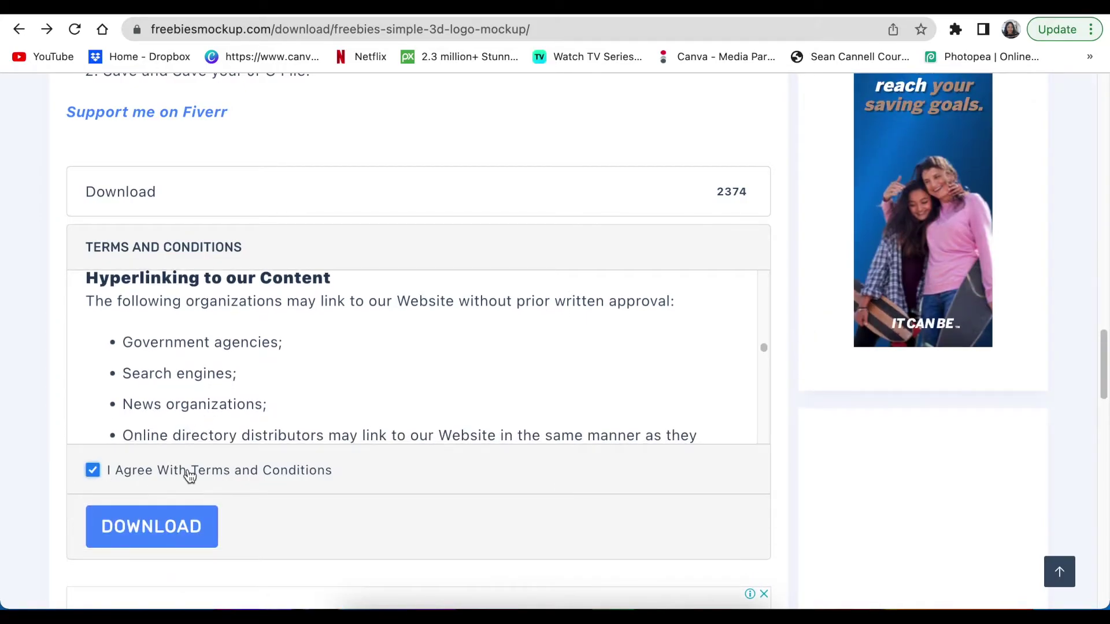
scroll(197, 475, down, 3)
click(152, 399)
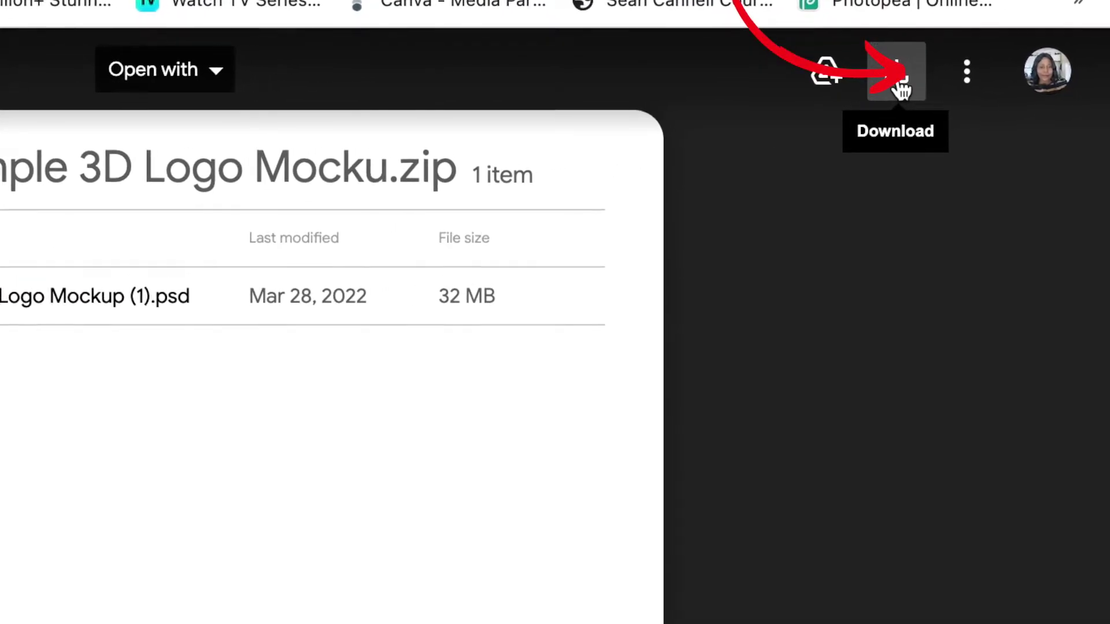
Download Freebies Simple 3D Logo Mocku.zip from Drive, bypassing the virus-scan warning.
click(902, 78)
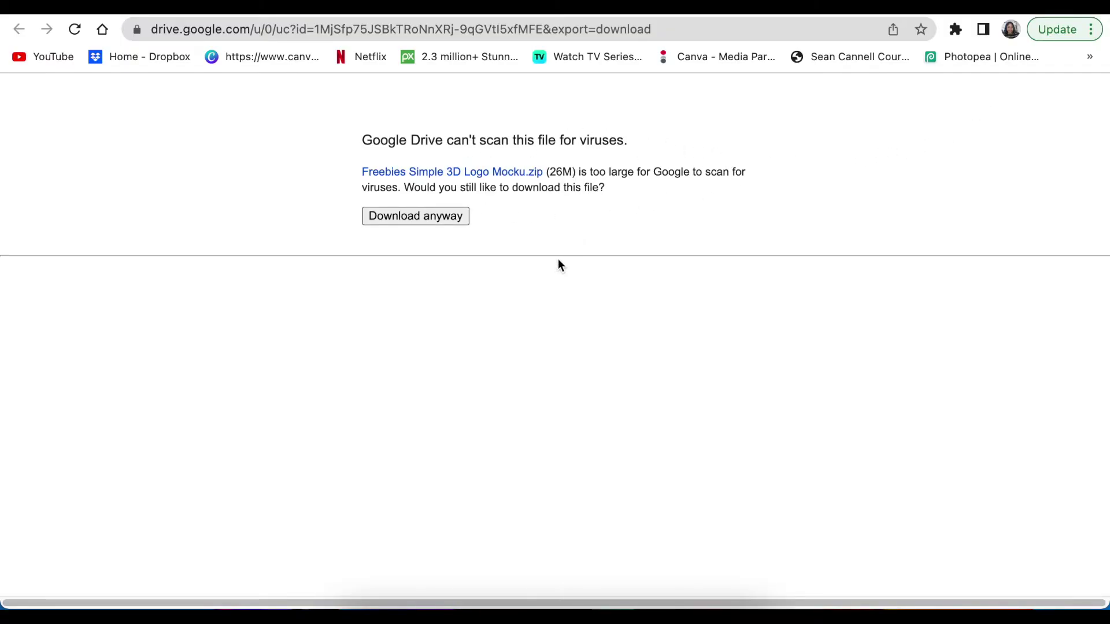
click(434, 217)
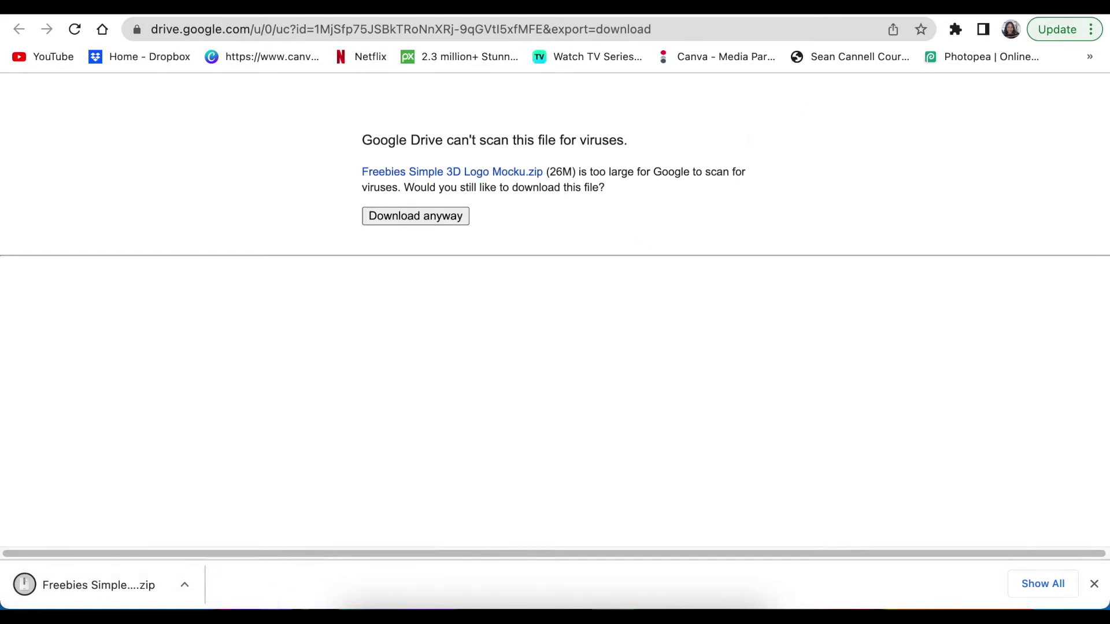
key(ctrl+super+f)
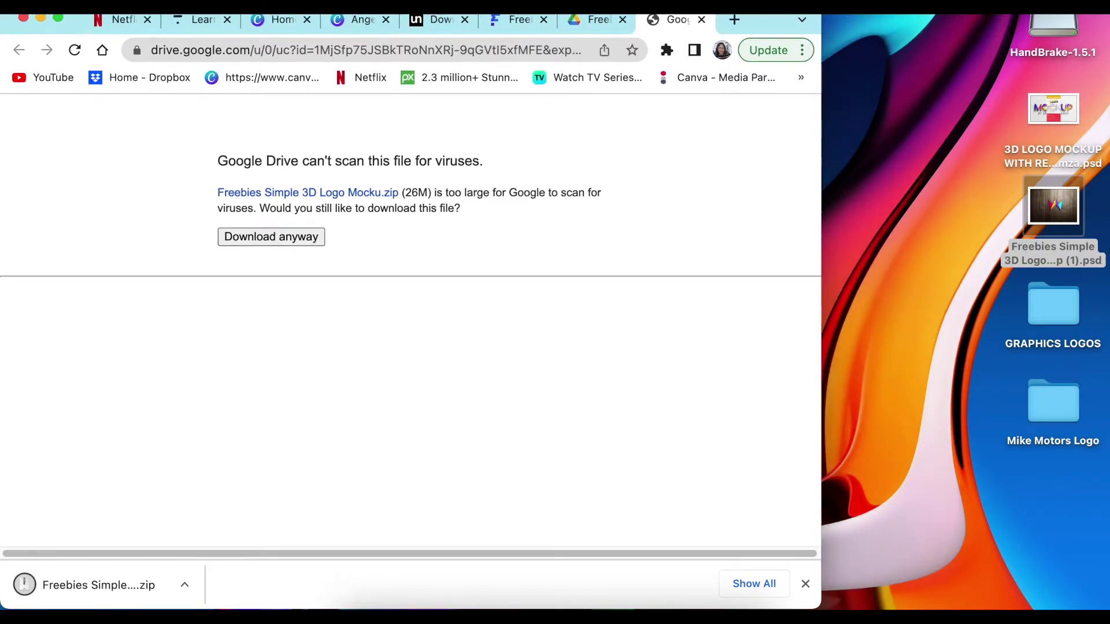
Move the downloaded zip to the desktop and expand it with Archive Utility.
drag(128, 591, 867, 271)
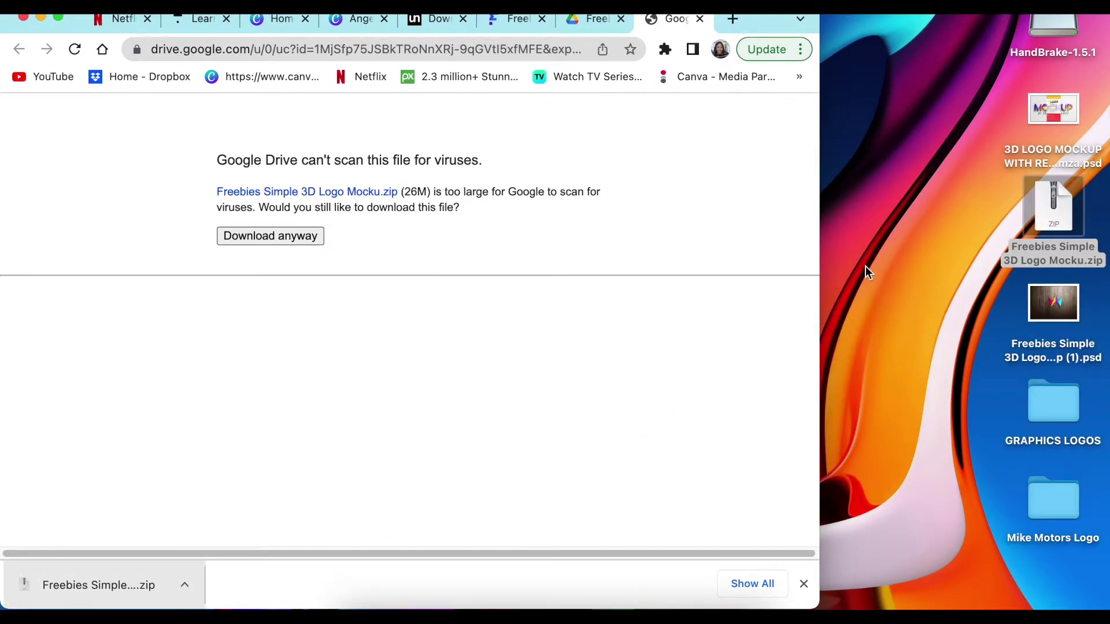
right_click(1053, 213)
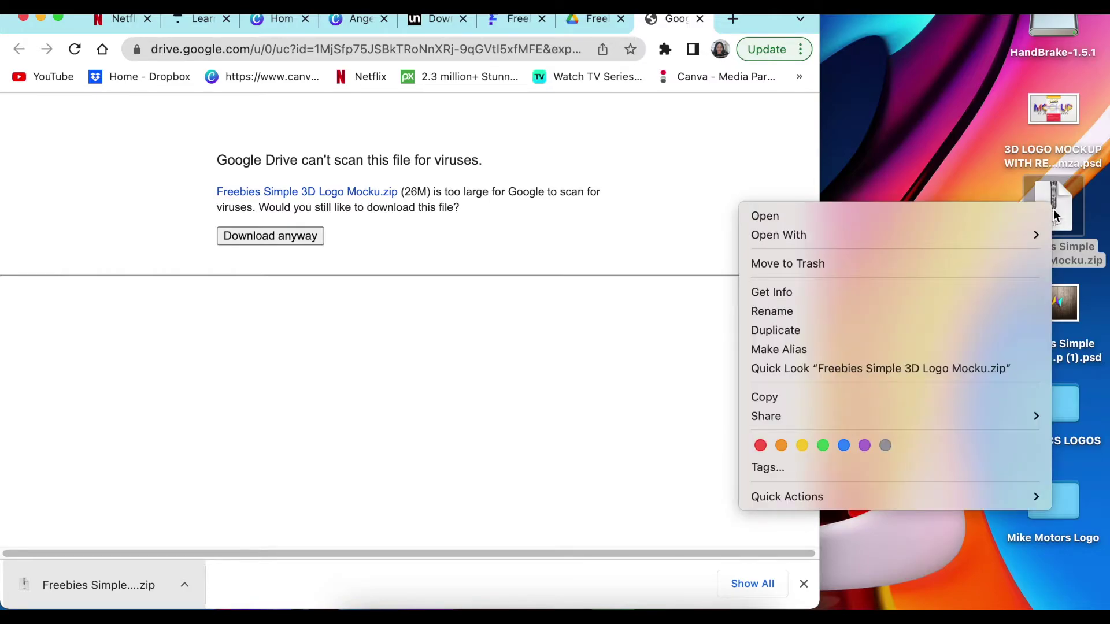
mouse_move(1035, 237)
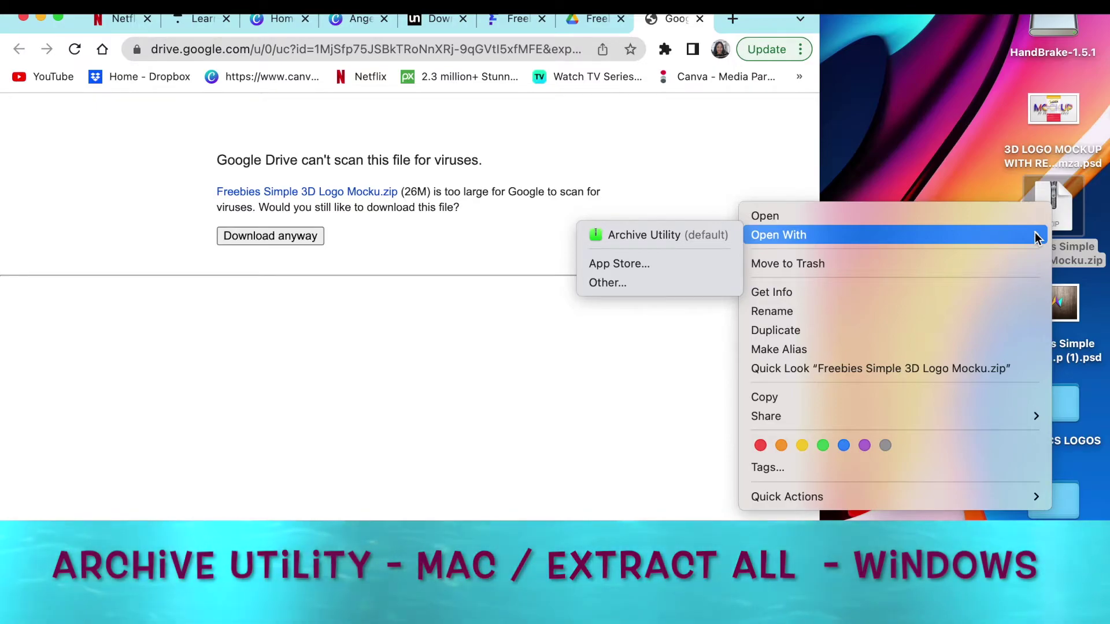
click(685, 240)
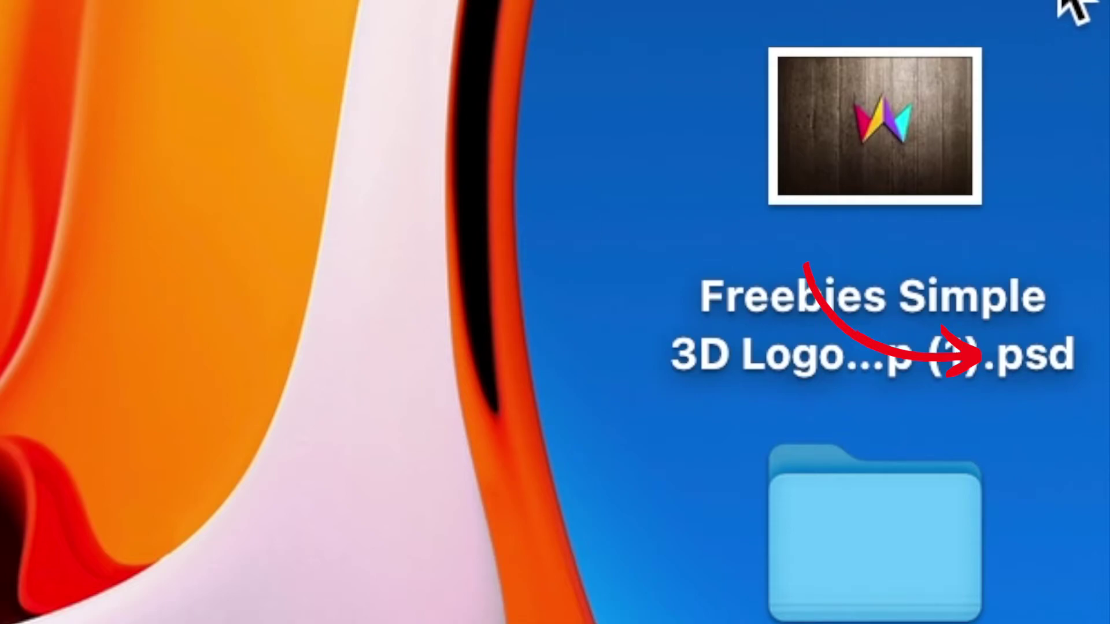
click(595, 615)
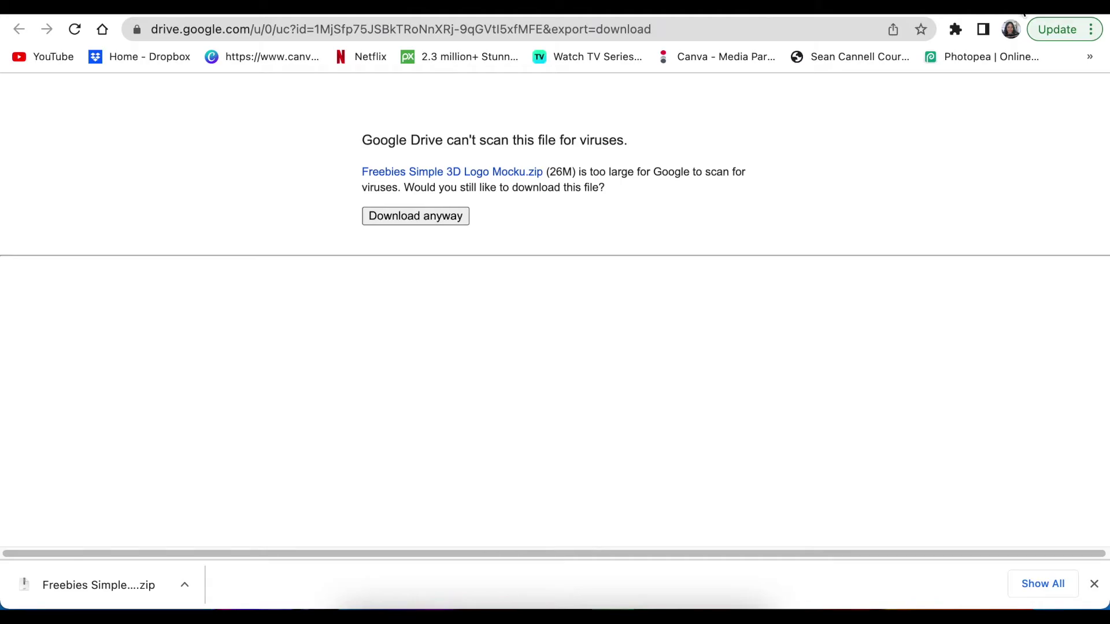
In a new tab, load the extracted 3D logo mockup PSD from the Desktop into Photopea.
key(super+t)
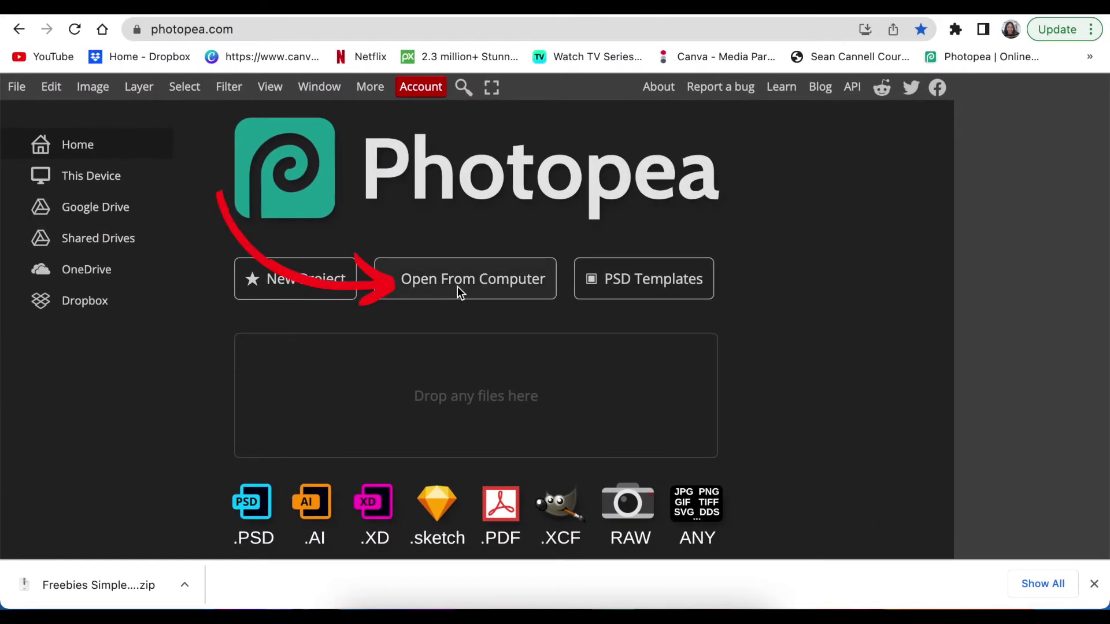
click(456, 286)
click(280, 154)
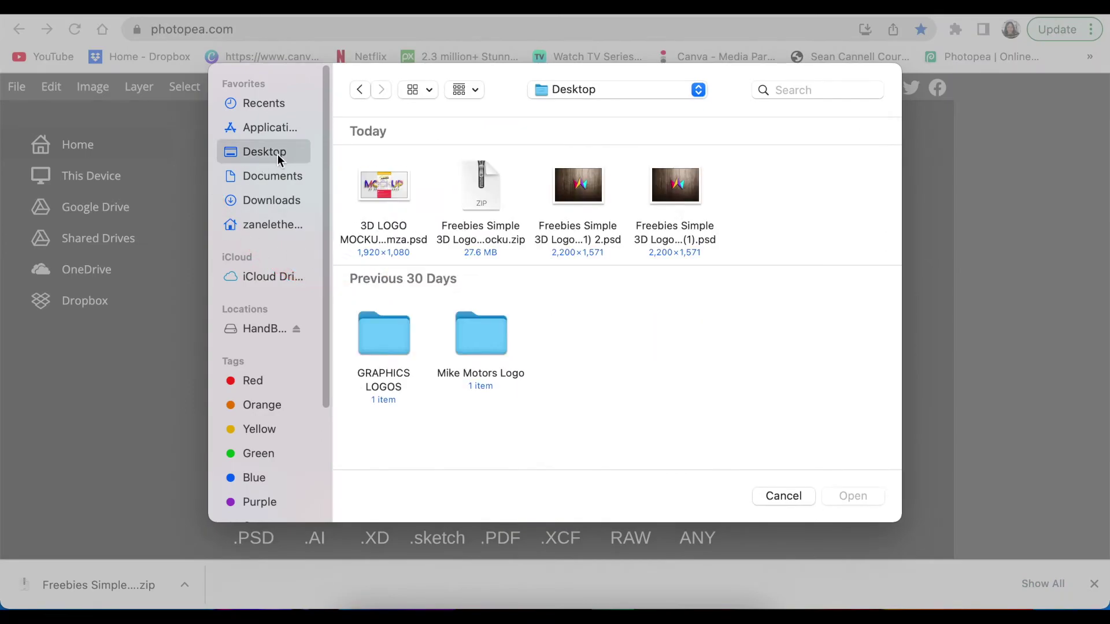
double_click(573, 225)
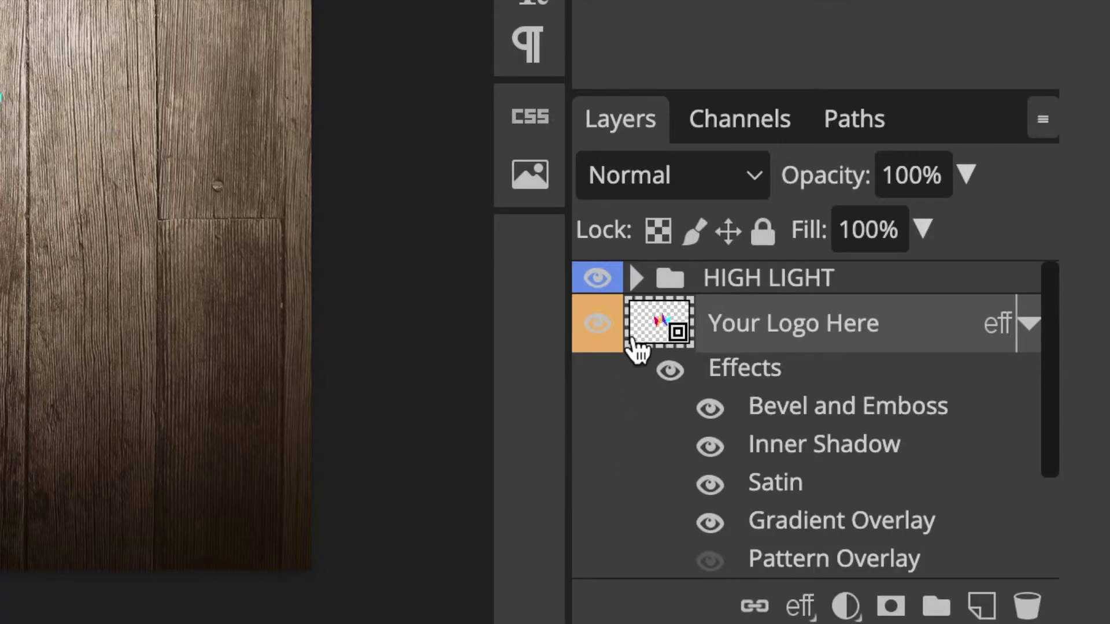
In the Your Logo Here smart object, hide layer 4 and place the Kodia logo, enlarged about threefold and centred.
double_click(648, 326)
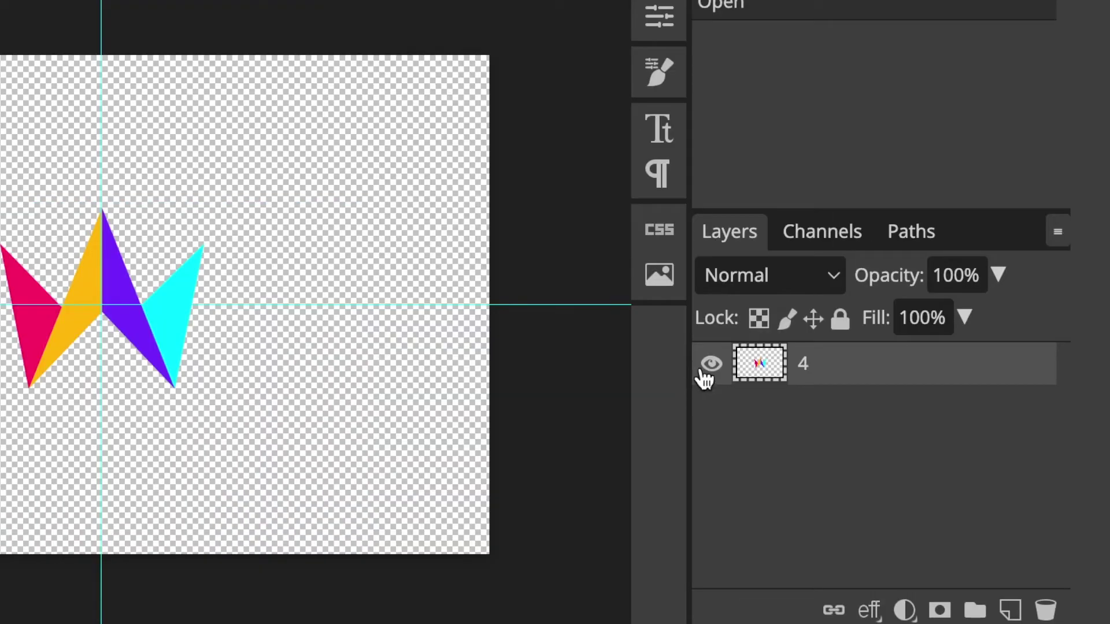
click(596, 289)
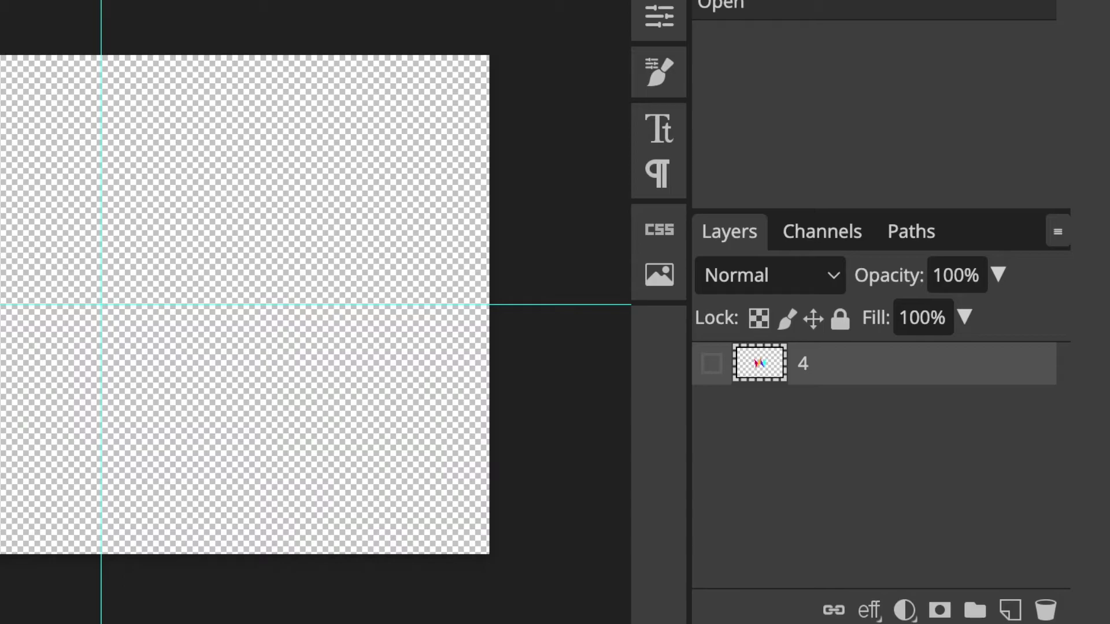
click(16, 87)
click(99, 184)
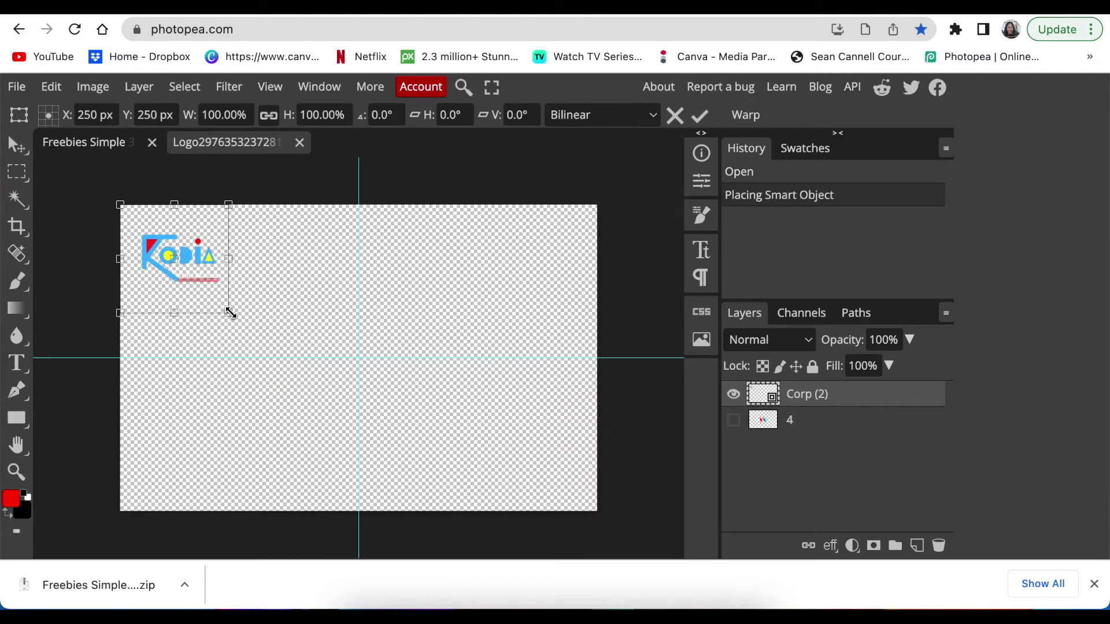
drag(230, 313, 466, 540)
drag(396, 508, 464, 490)
Save the smart object and return to the Freebies Simple mockup document.
click(16, 87)
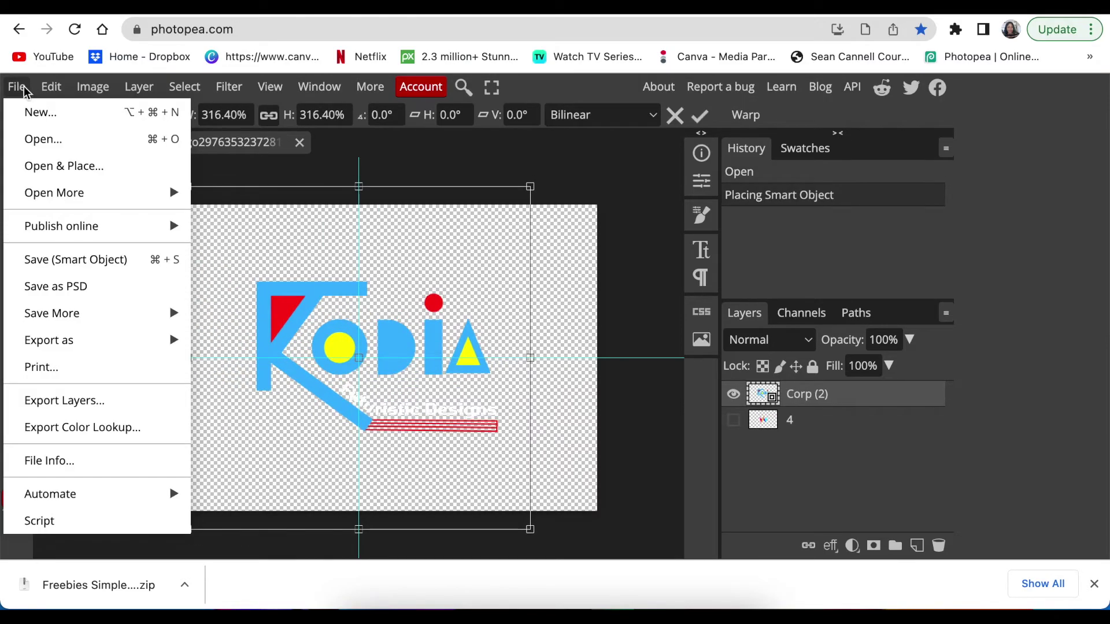
click(69, 260)
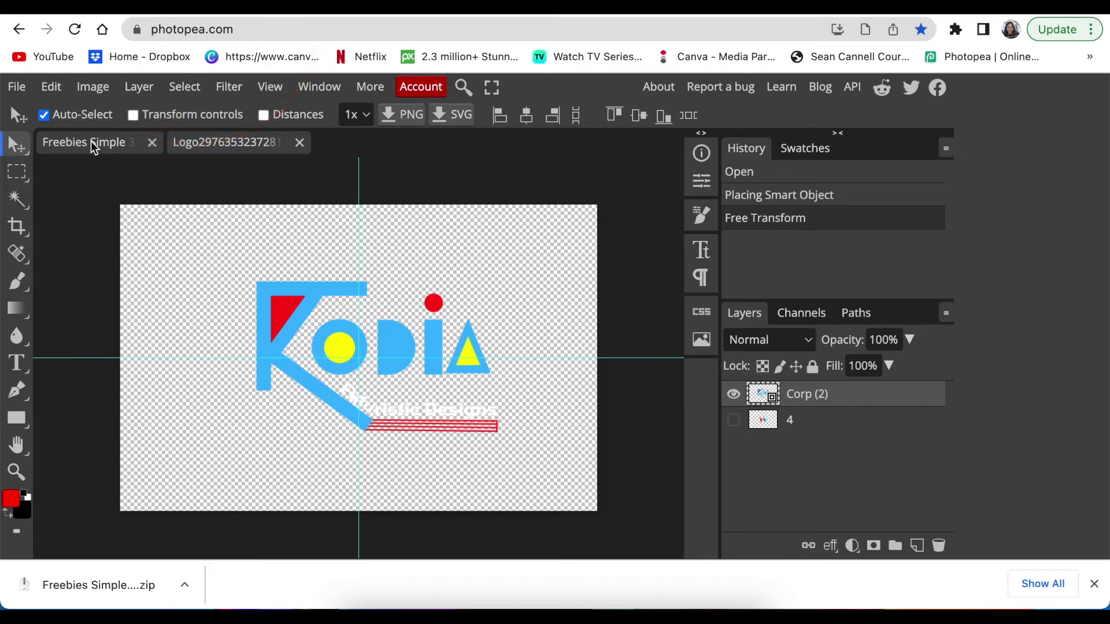
click(95, 147)
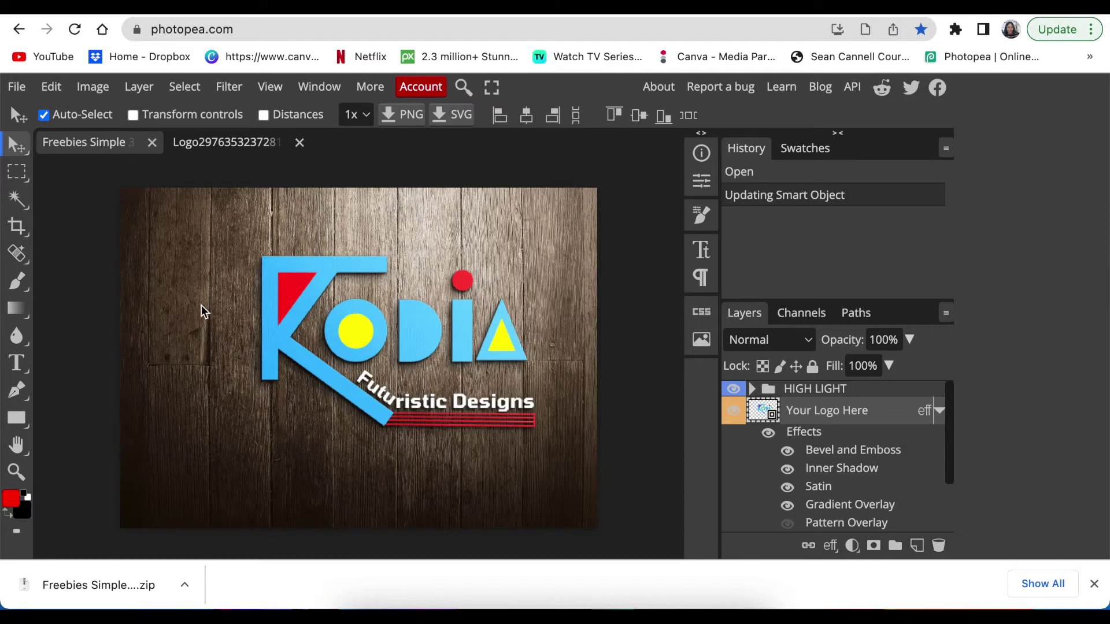
Export the mockup as a PNG, resizing the width from 2200 to 900 px (900 × 643).
click(17, 87)
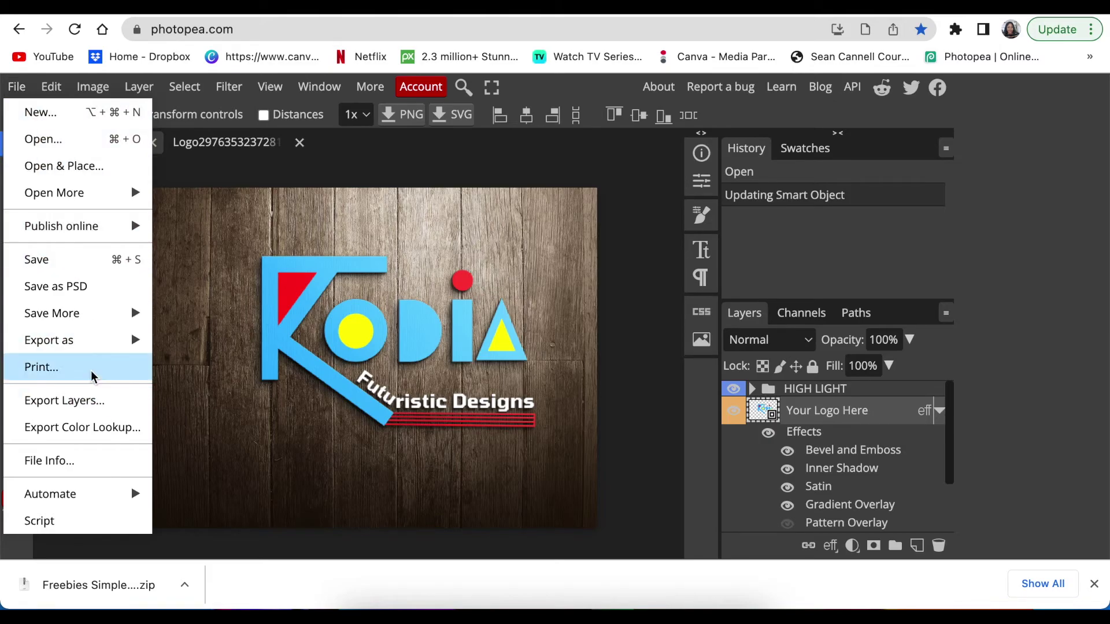
mouse_move(91, 347)
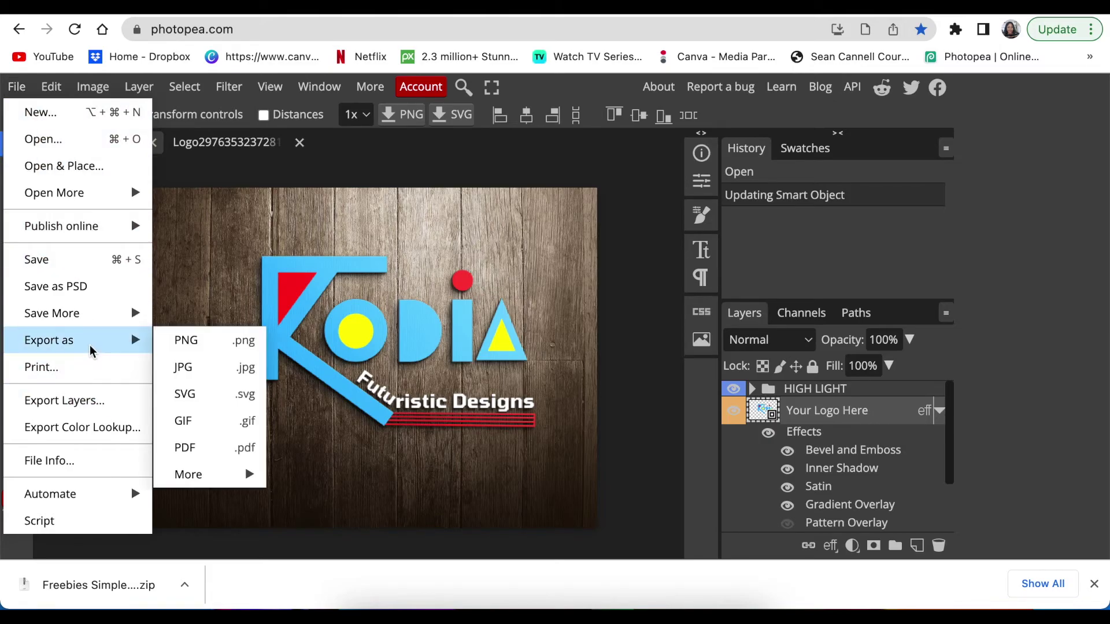
click(256, 338)
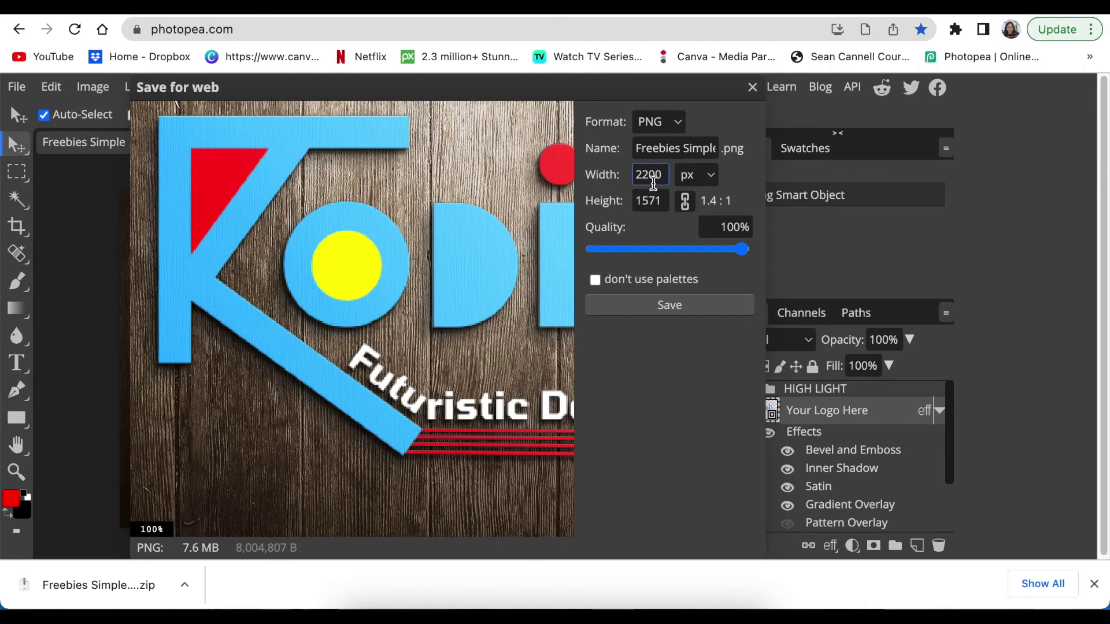
drag(661, 176, 626, 181)
text(900)
key(Return)
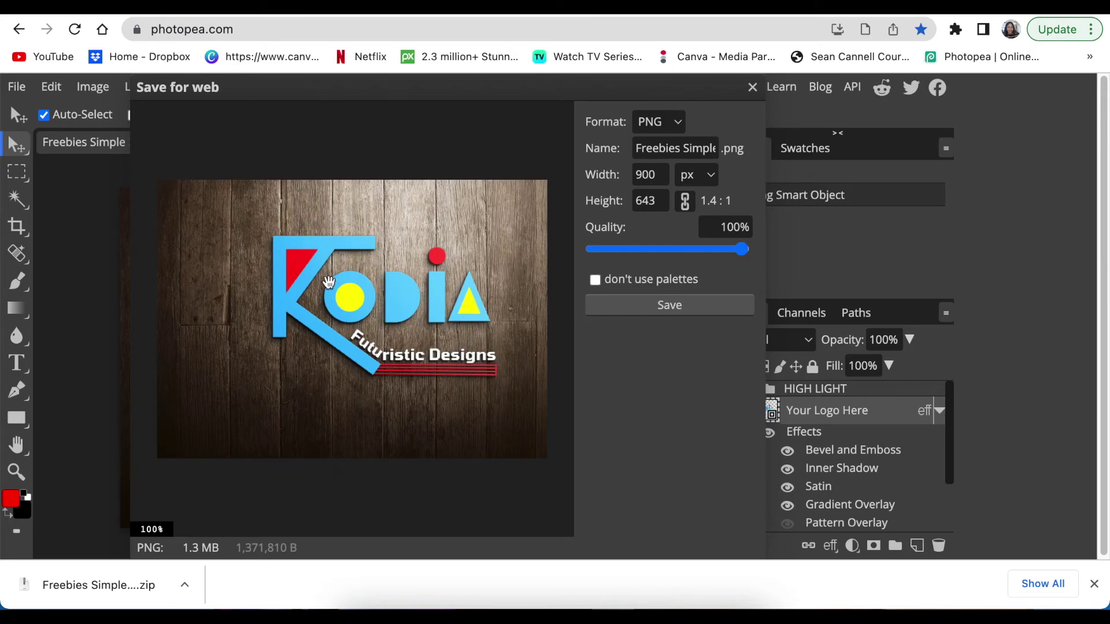
click(683, 307)
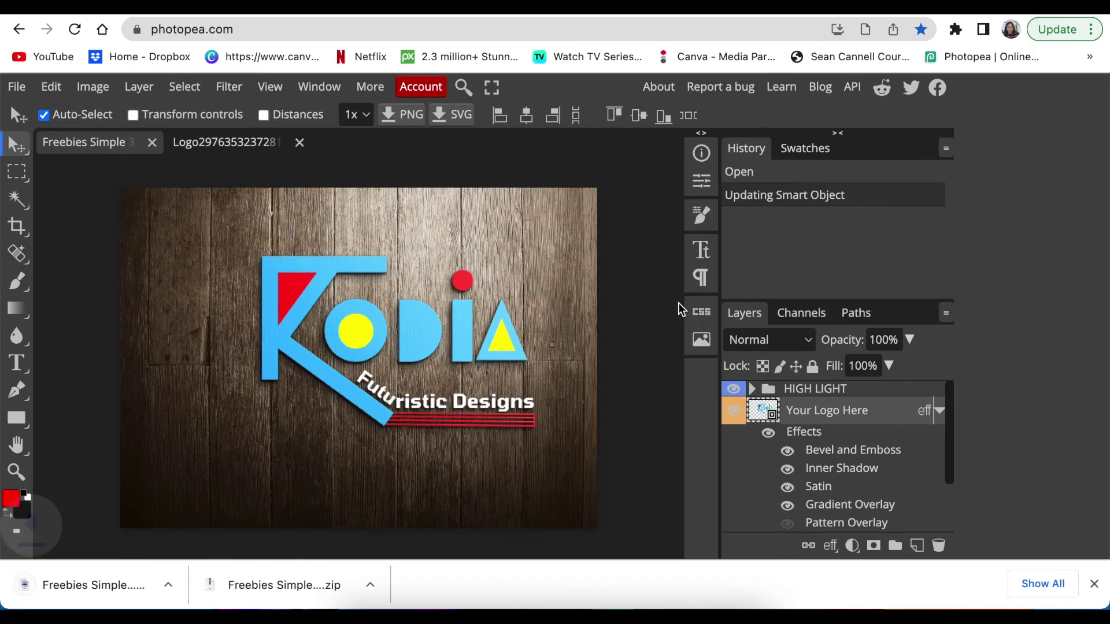